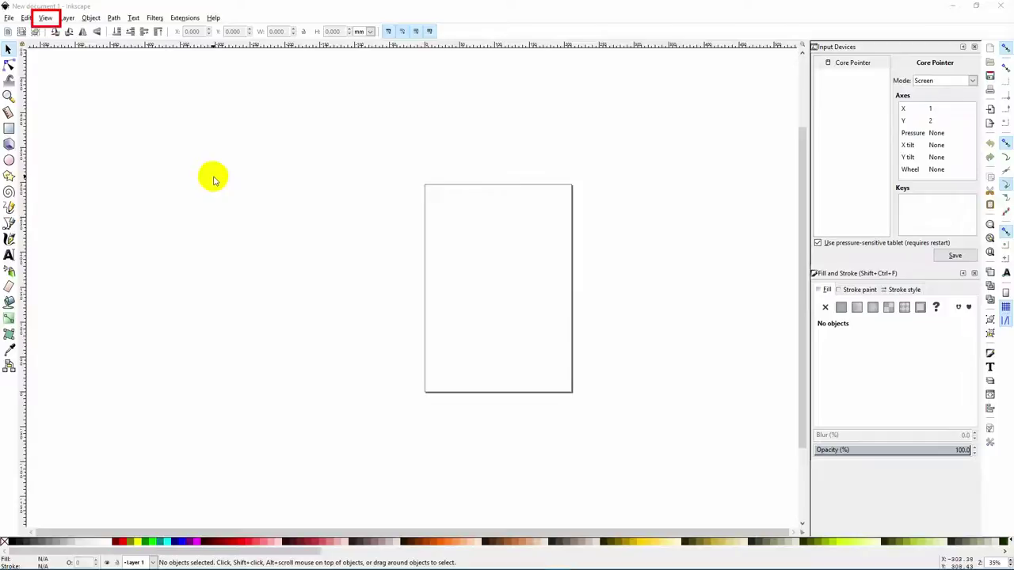
Set the window layout to Wide.
click(43, 18)
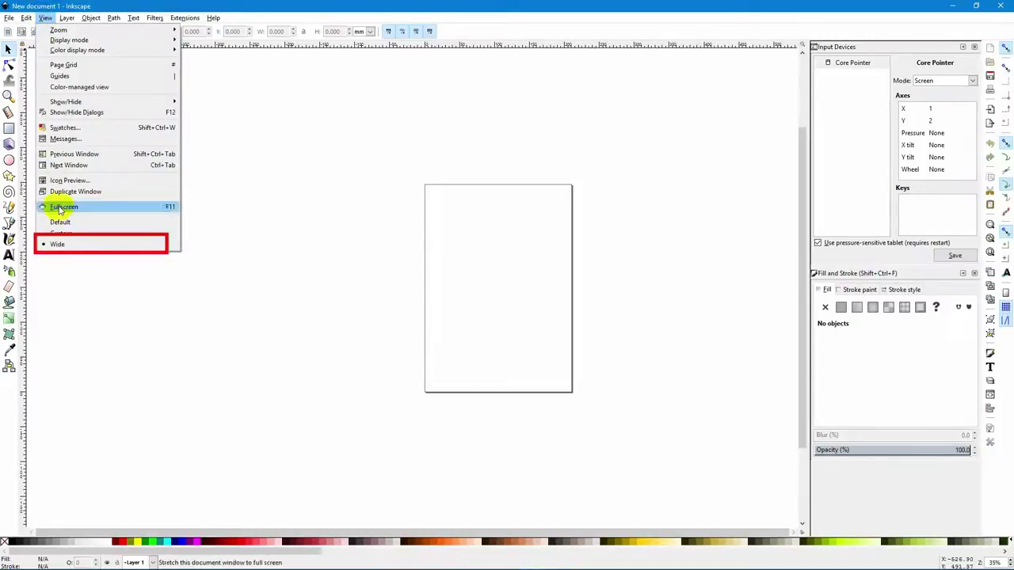
click(77, 245)
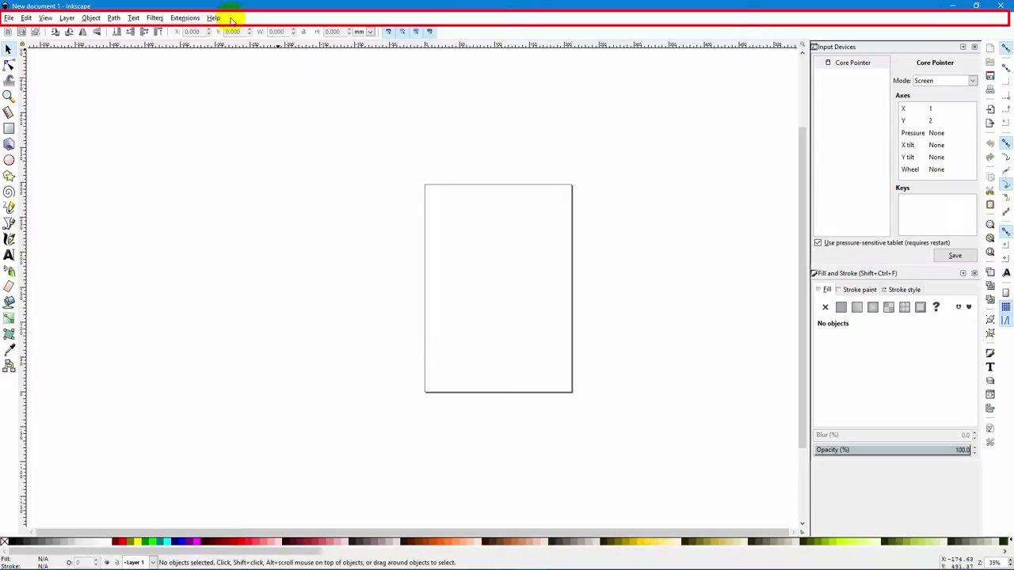
click(9, 18)
mouse_move(26, 18)
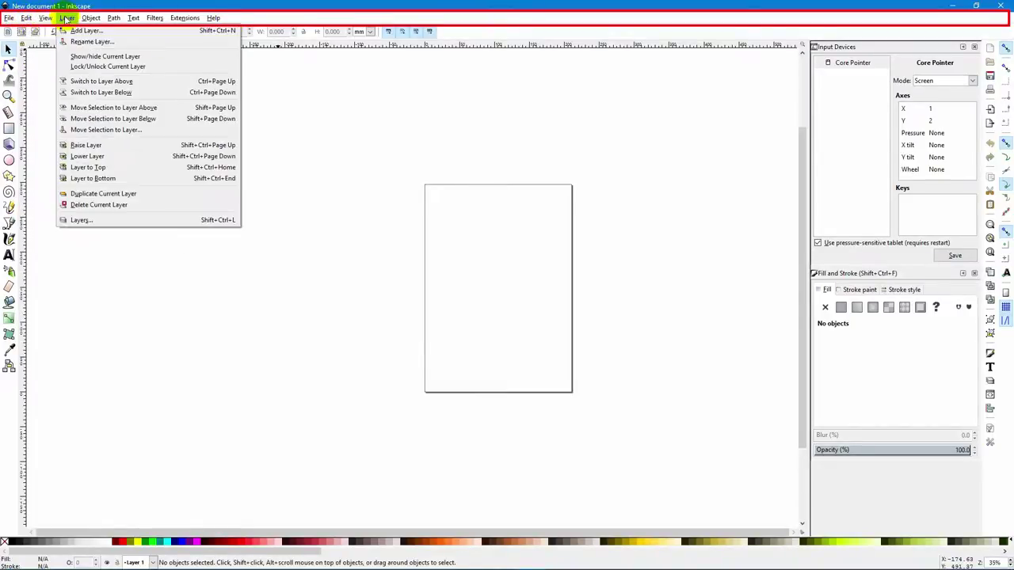
mouse_move(111, 22)
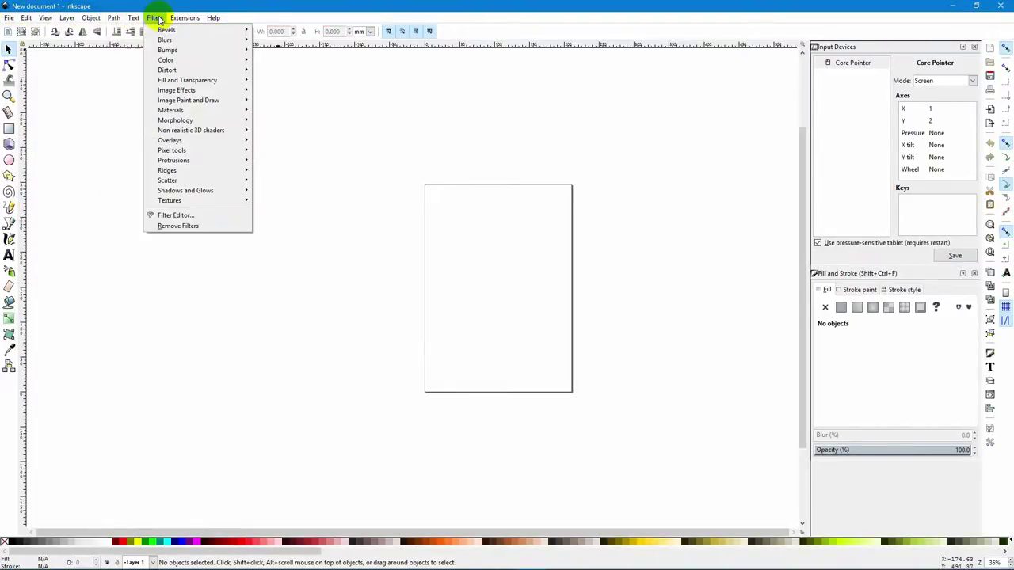
mouse_move(214, 18)
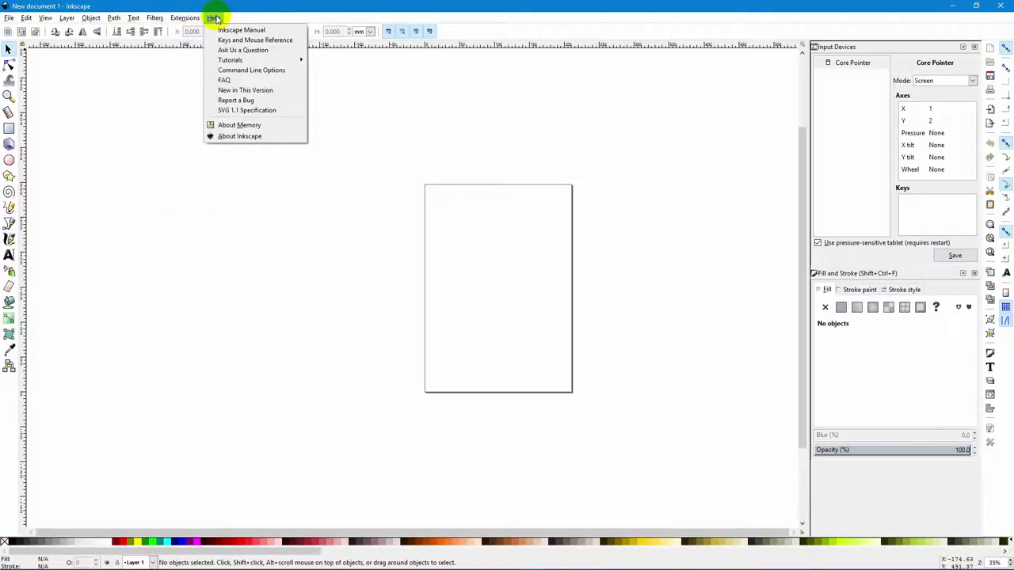
click(252, 22)
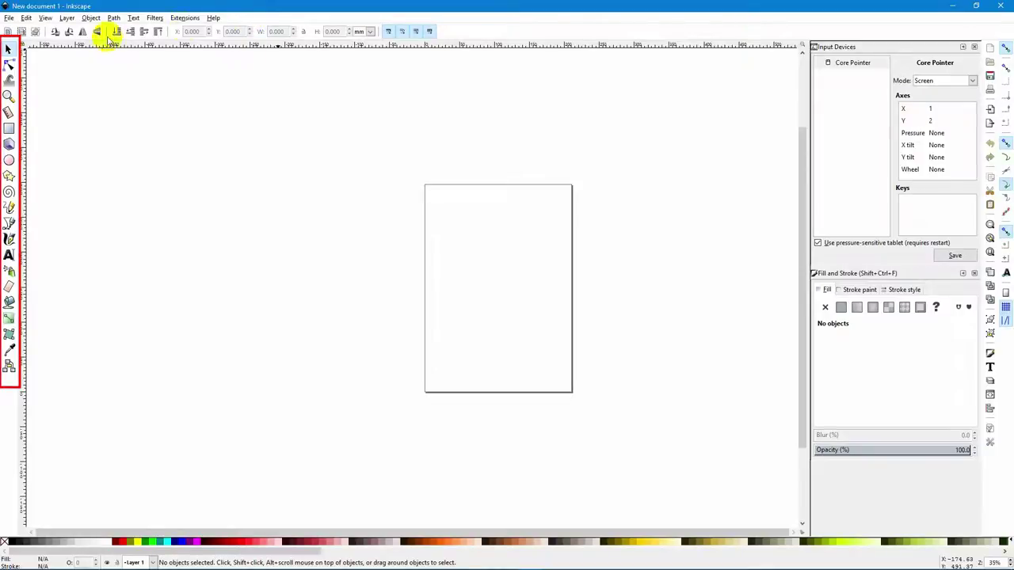
Try the Node, Zoom, Measure and 3D Box tools, ending with the Rectangle tool active.
click(9, 65)
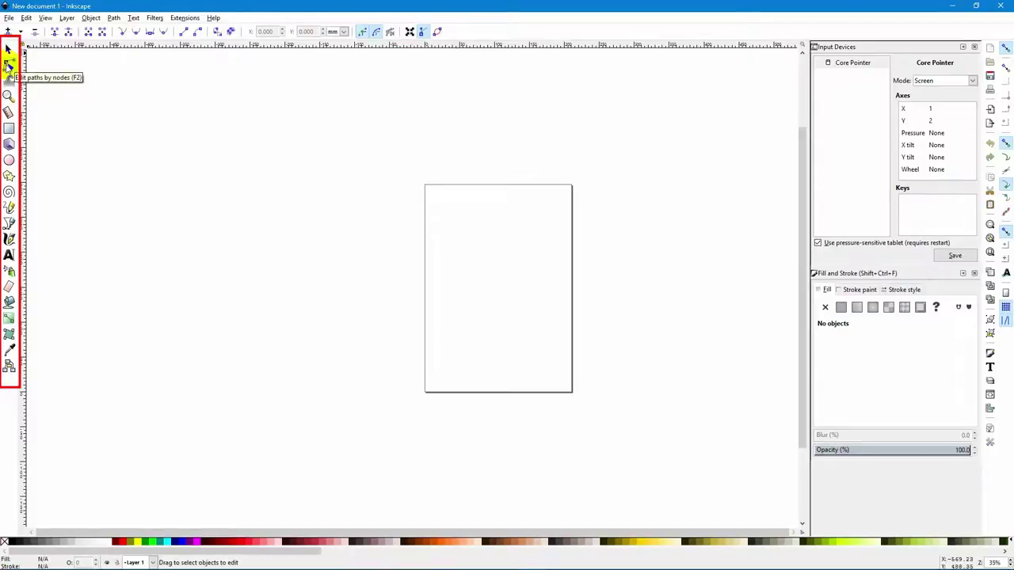
click(8, 95)
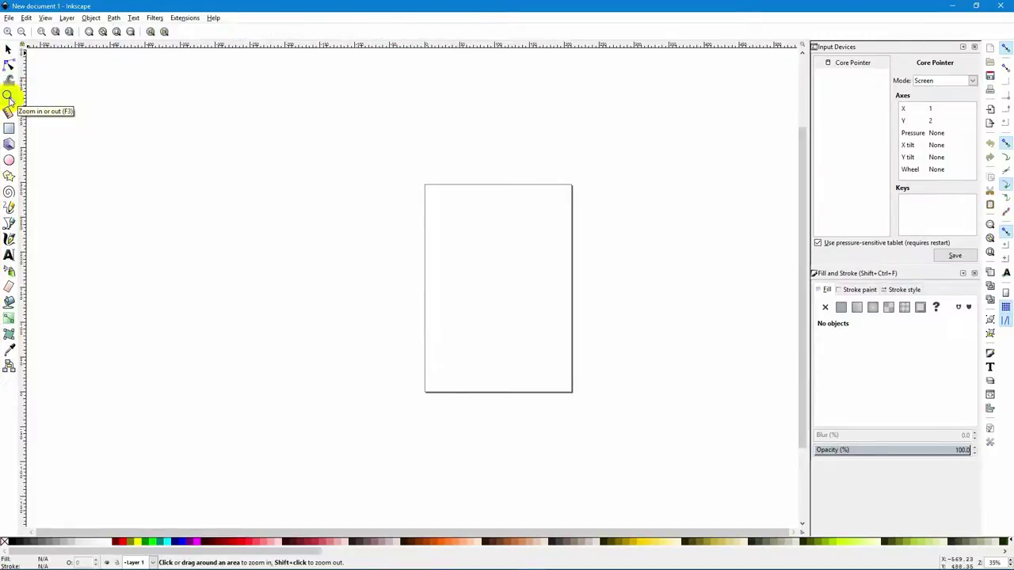
click(8, 113)
click(8, 128)
click(8, 145)
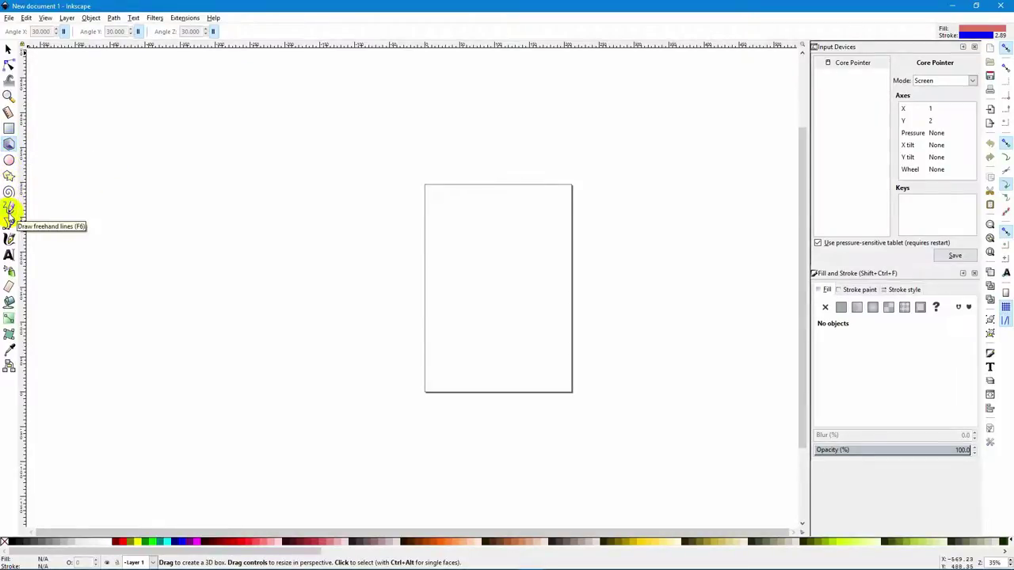
click(8, 128)
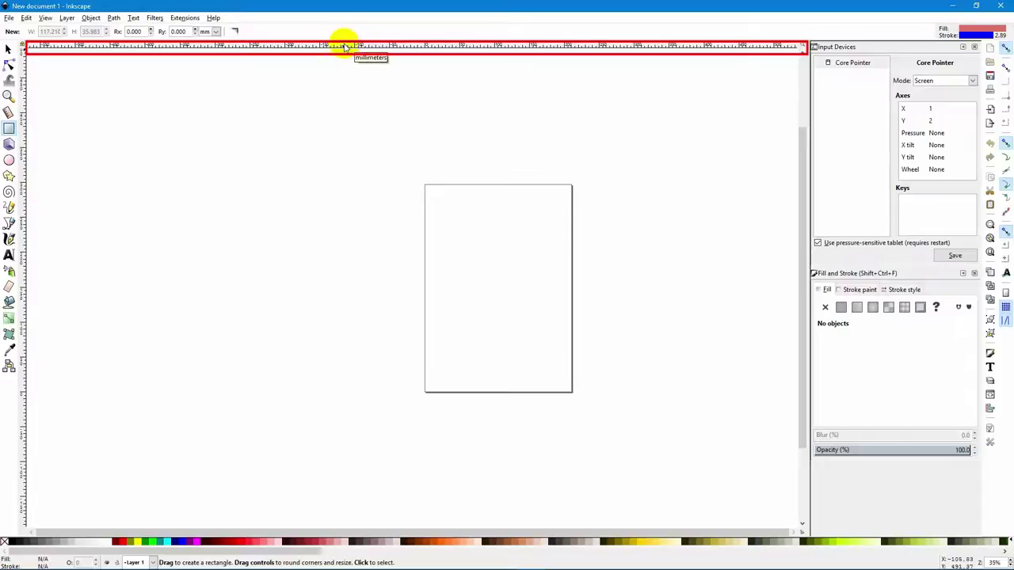
Place a horizontal guide across the page a little below its upper edge.
drag(334, 46, 342, 207)
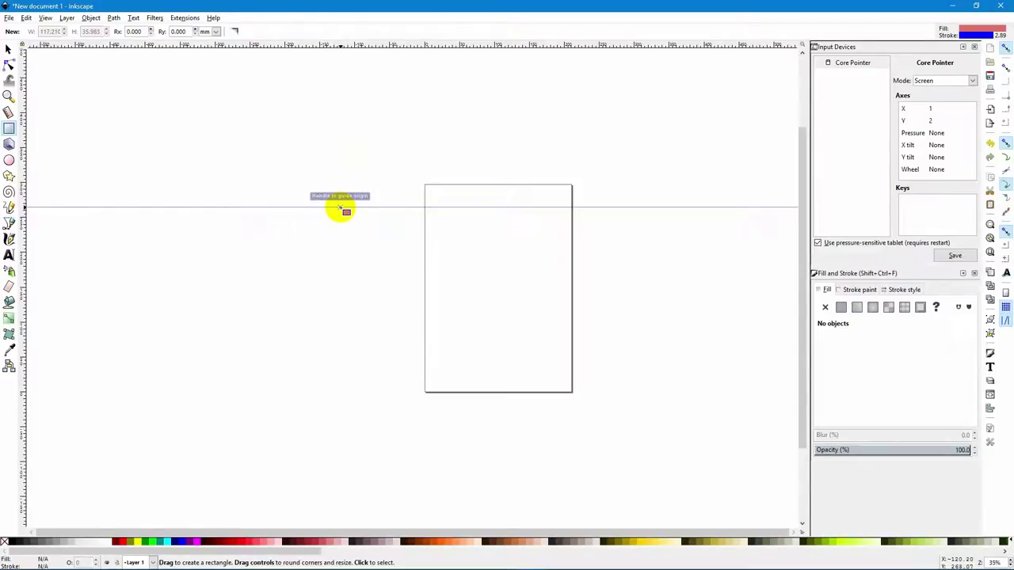
right_click(341, 210)
right_click(340, 209)
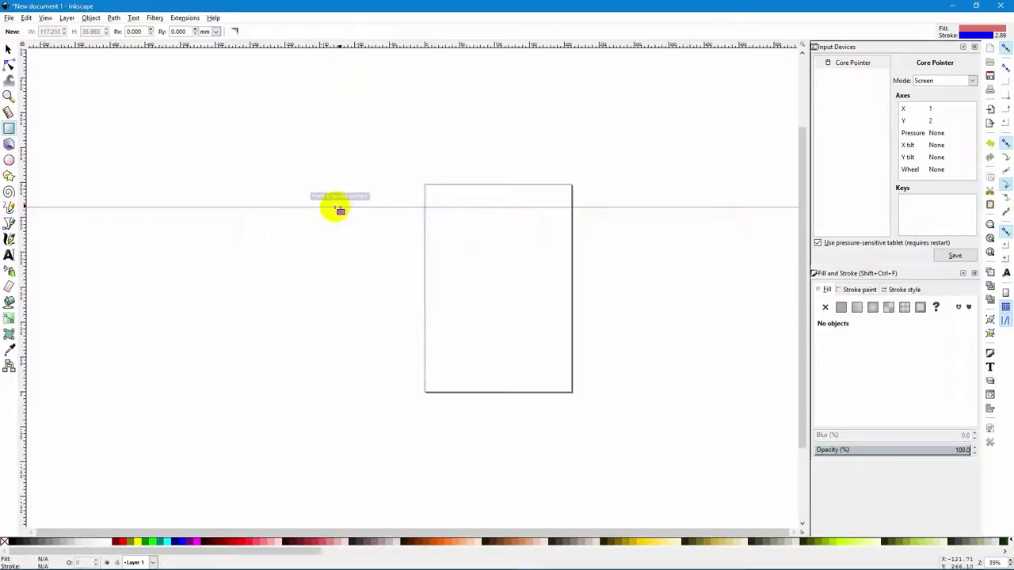
right_click(340, 211)
click(358, 288)
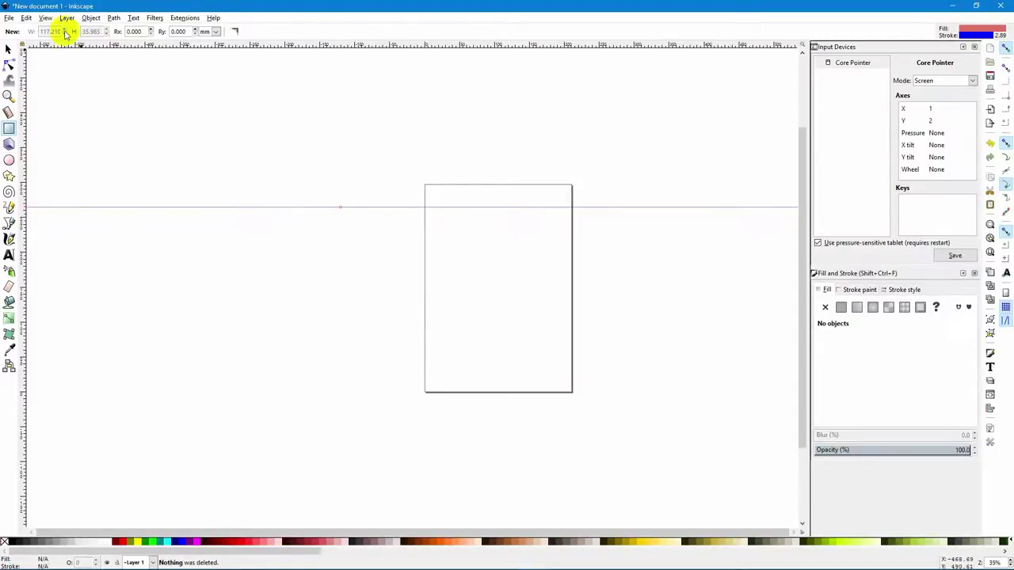
Examine the page settings and available display units in the document properties without changing them.
click(9, 18)
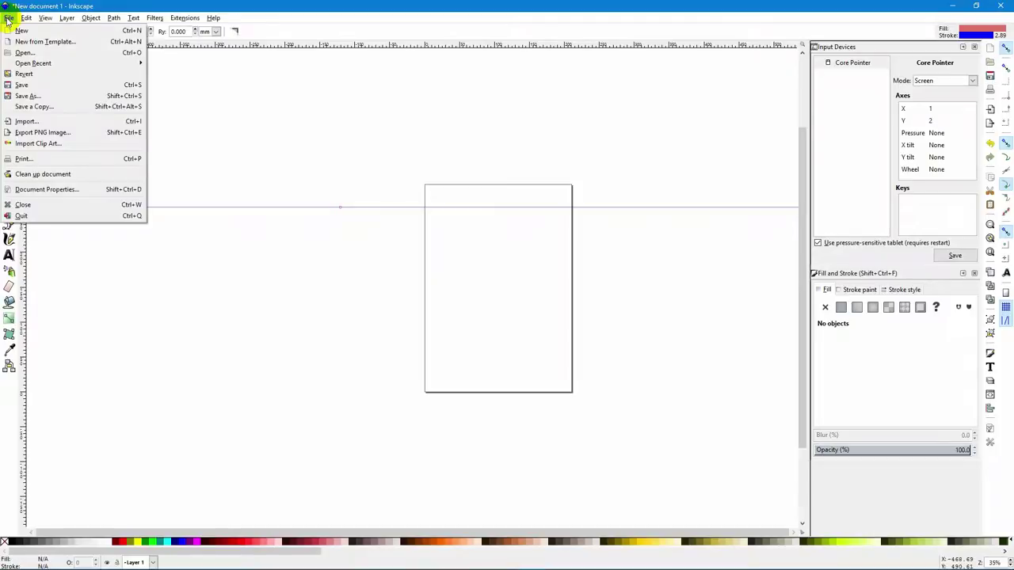
click(45, 189)
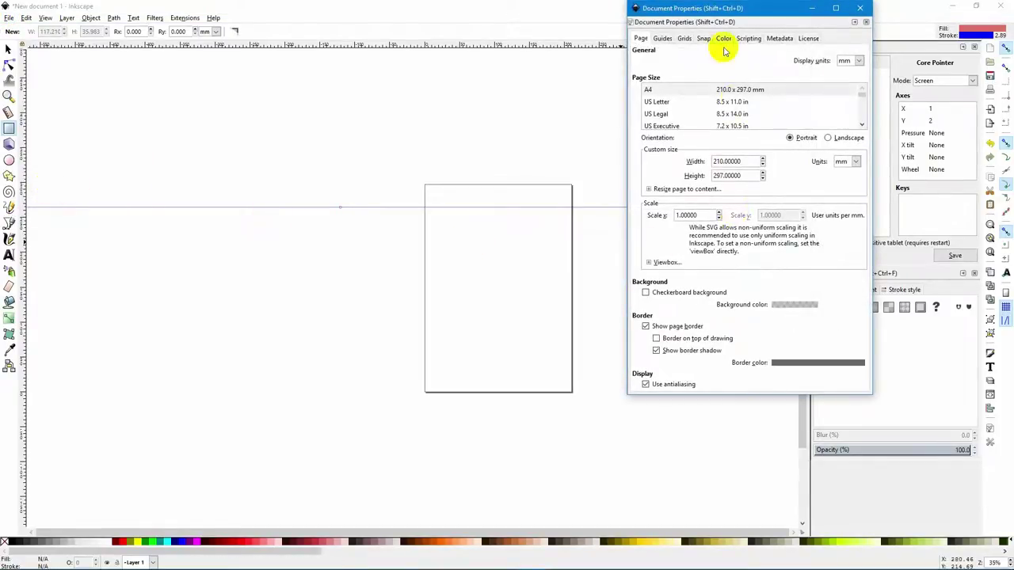
drag(749, 8, 340, 61)
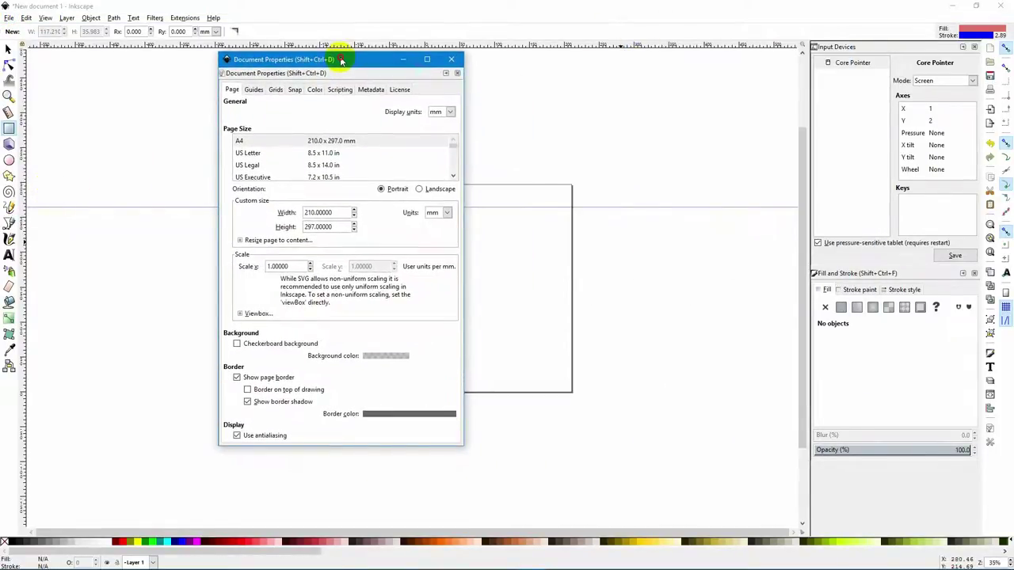
click(450, 113)
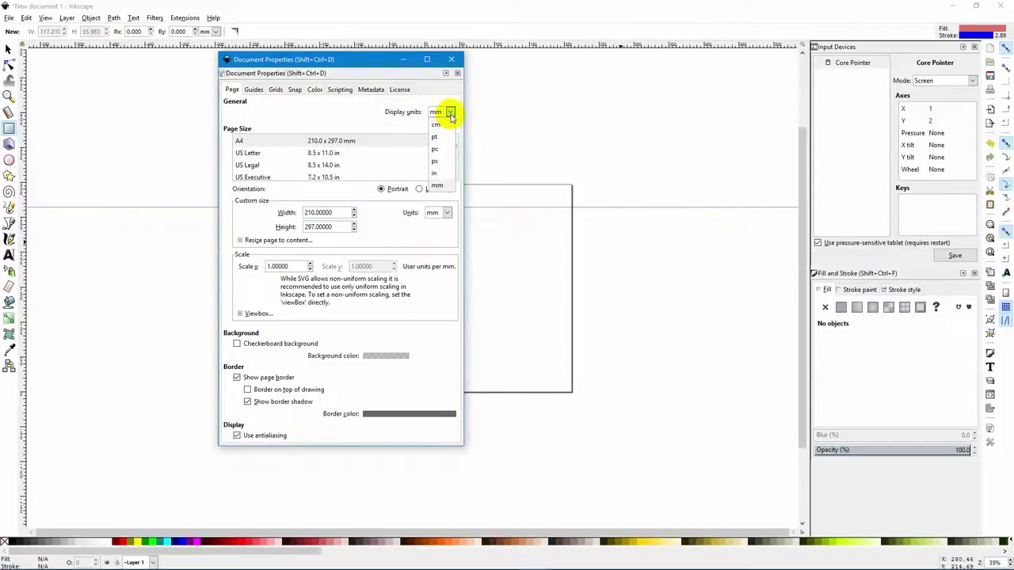
click(449, 112)
click(452, 59)
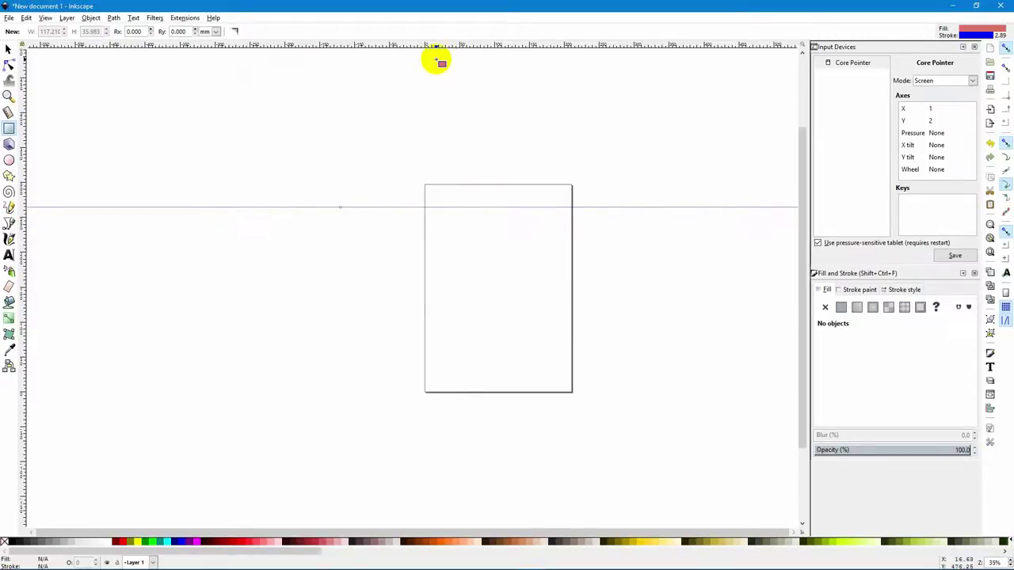
Hide the rulers around the canvas and show them again.
key(ctrl+r)
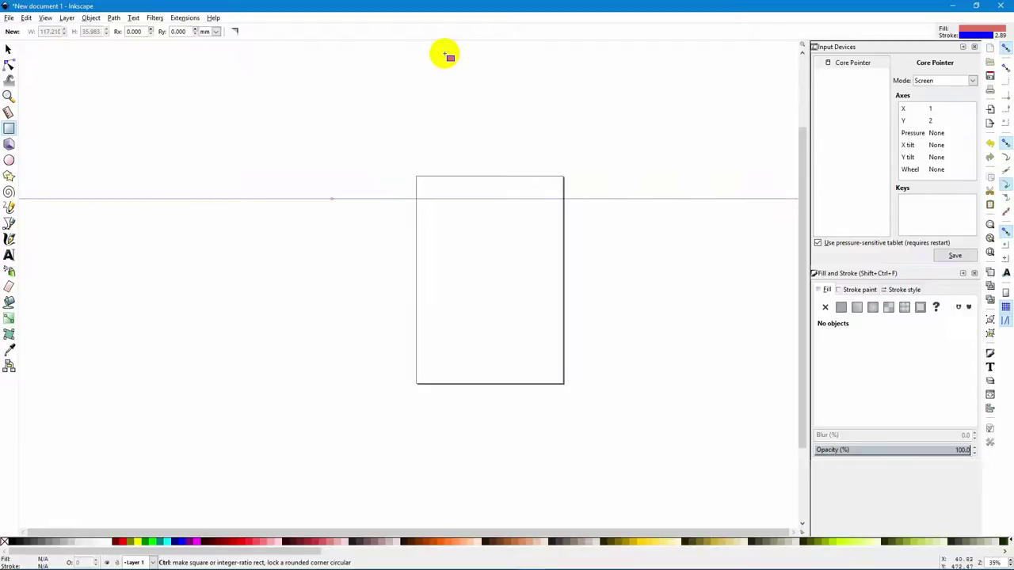
key(ctrl+r)
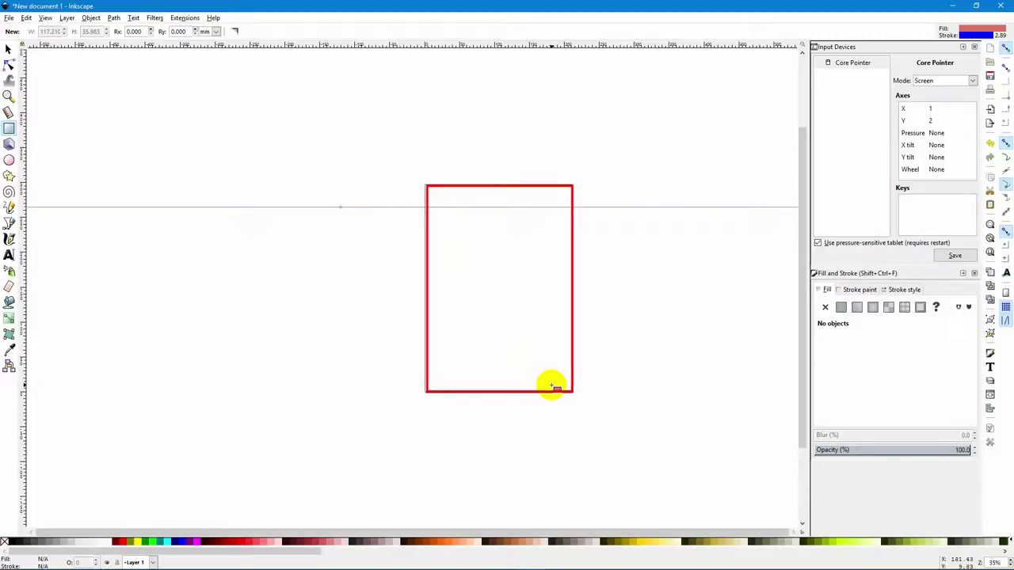
Try the US Letter, US Legal and US Executive page sizes in the document properties and return the page to A4.
click(8, 19)
click(62, 191)
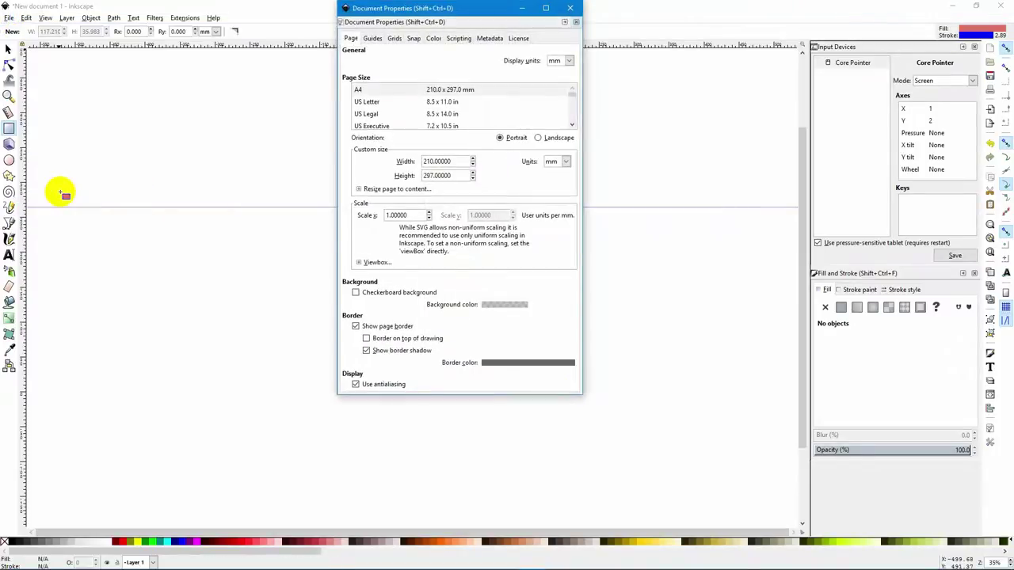
click(432, 101)
click(434, 116)
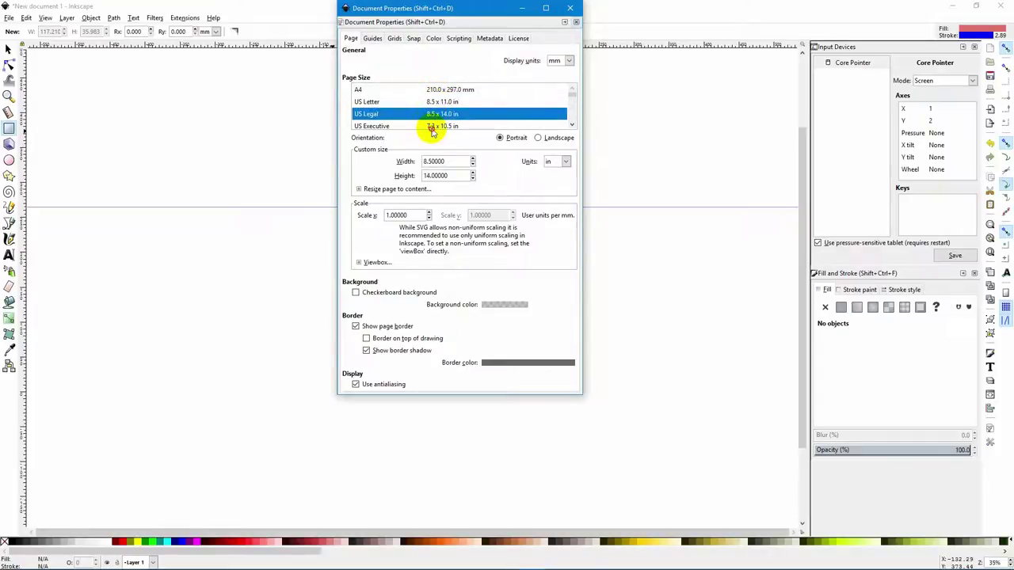
click(434, 126)
click(438, 90)
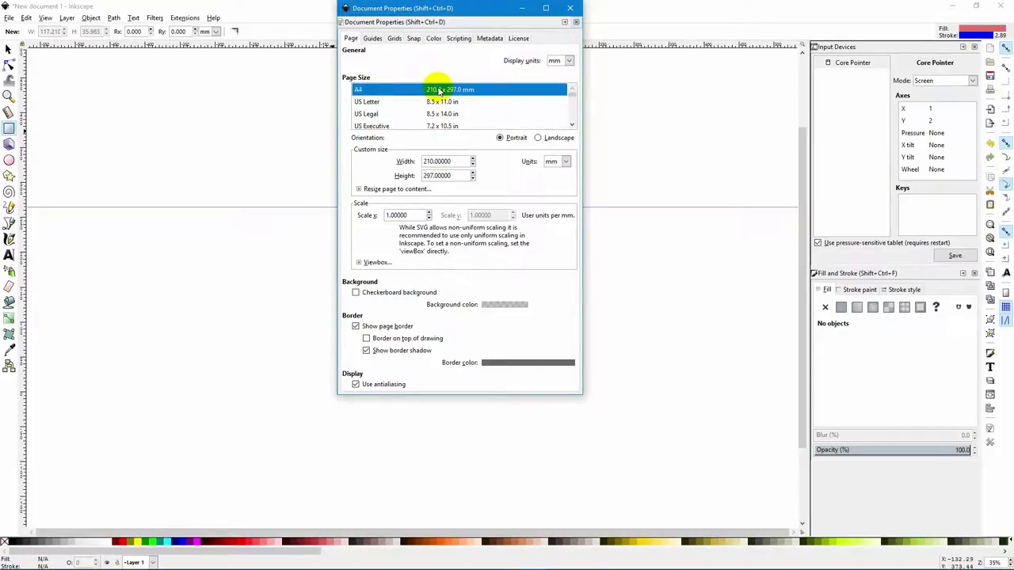
click(570, 7)
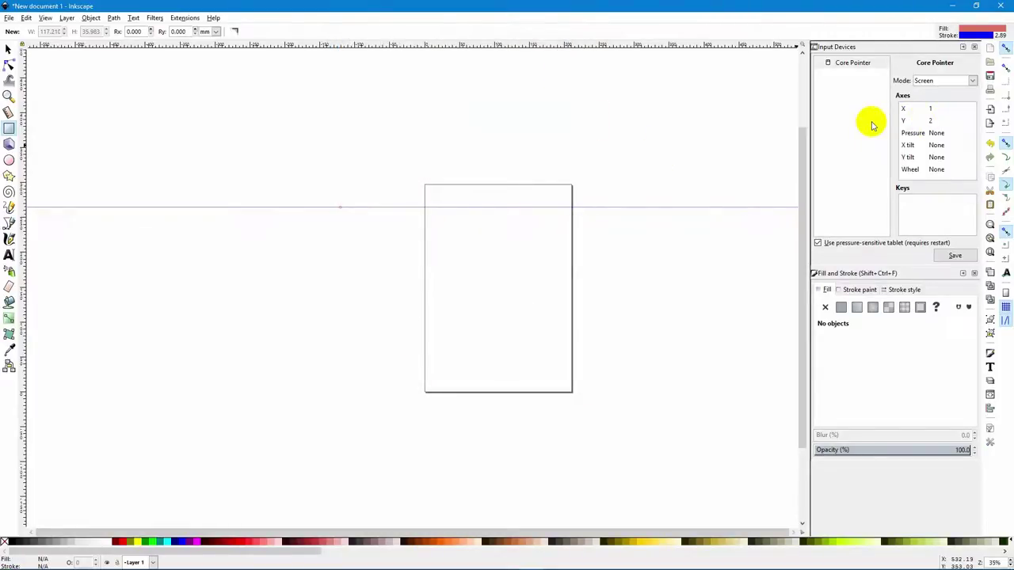
click(968, 80)
click(951, 81)
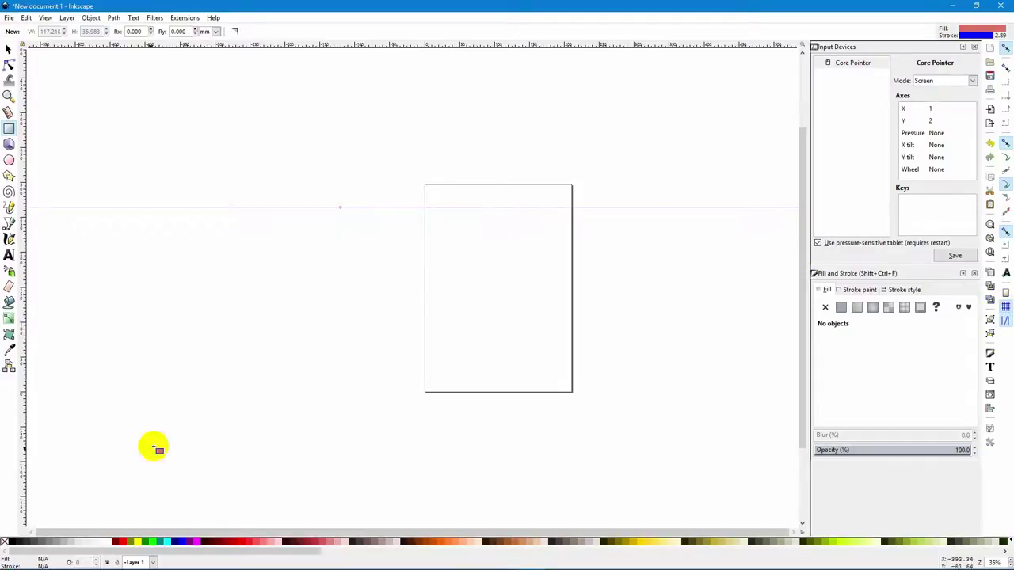
Look through the color swatches and the list of available palettes, keeping the Inkscape default palette.
drag(277, 553, 967, 563)
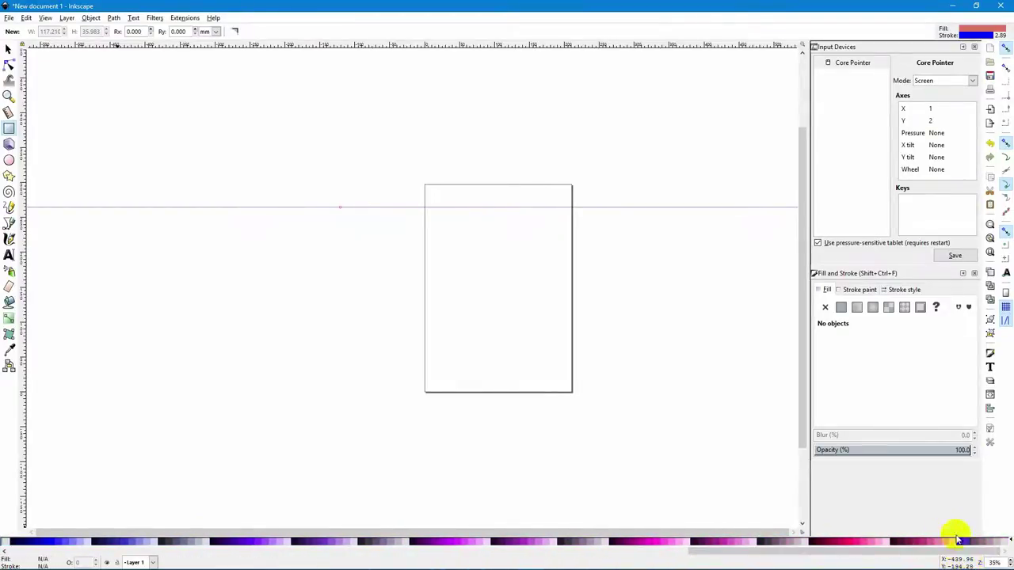
click(1009, 542)
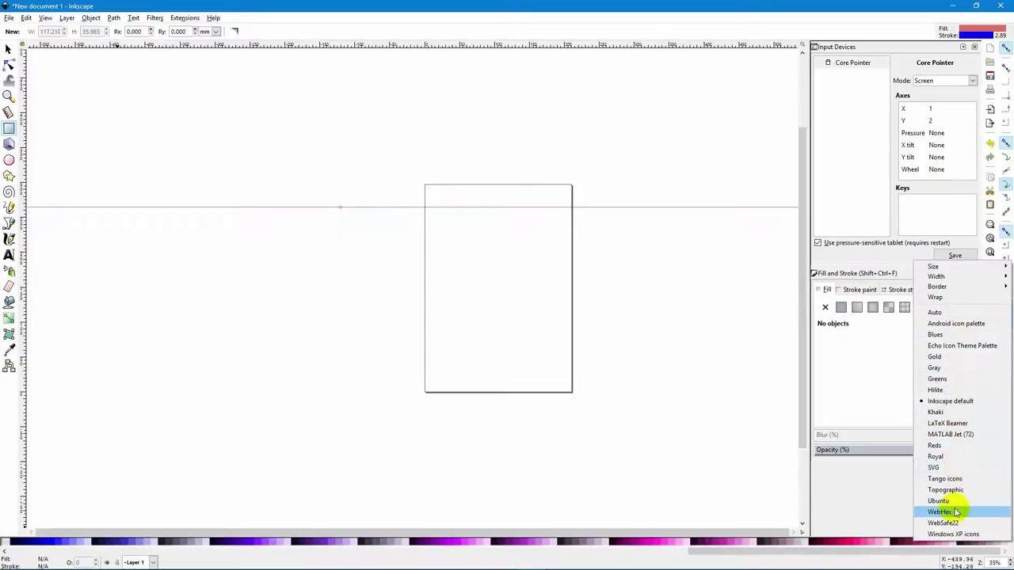
click(965, 401)
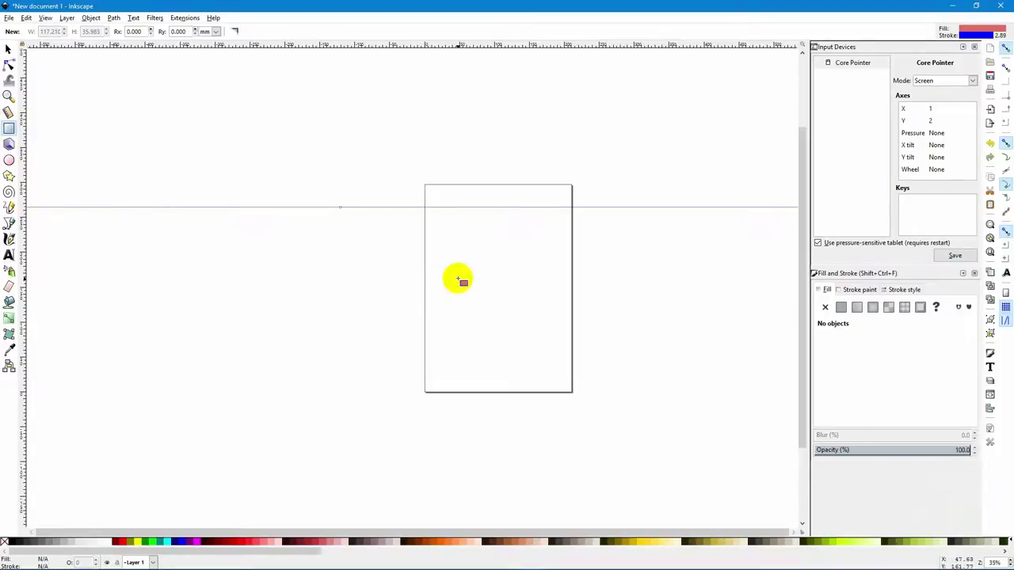
Draw a rectangle about 166 by 98 mm in the upper half of the page and fill it with Teal (#008080).
mouse_move(440, 228)
mouse_down()
mouse_move(514, 292)
mouse_move(556, 299)
mouse_up()
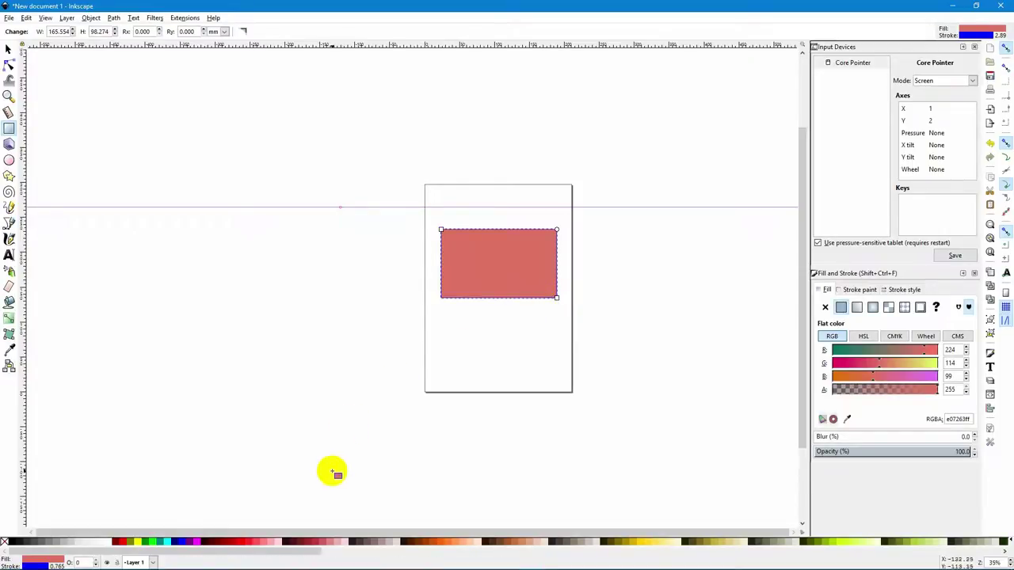
click(240, 545)
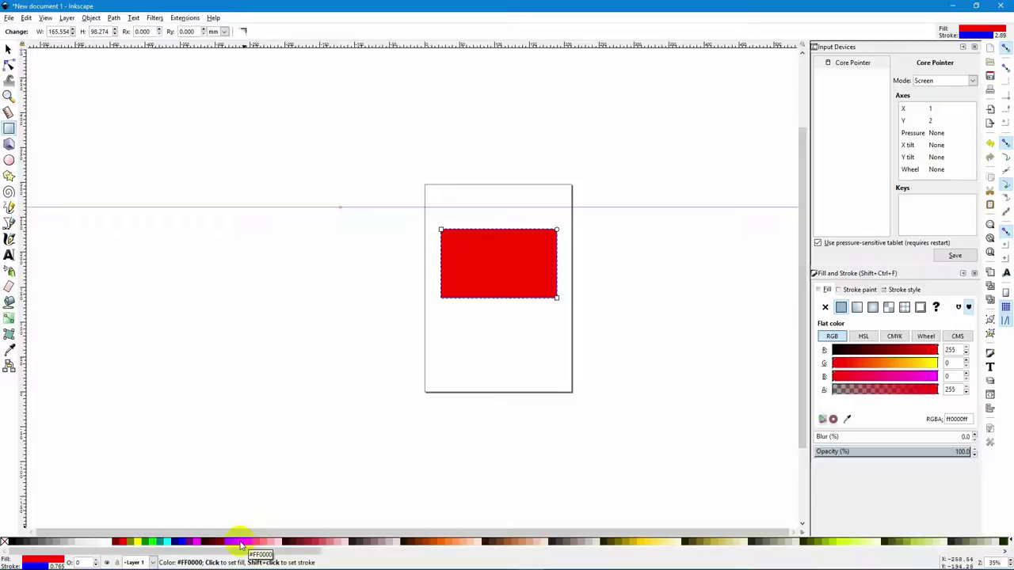
click(149, 543)
click(160, 543)
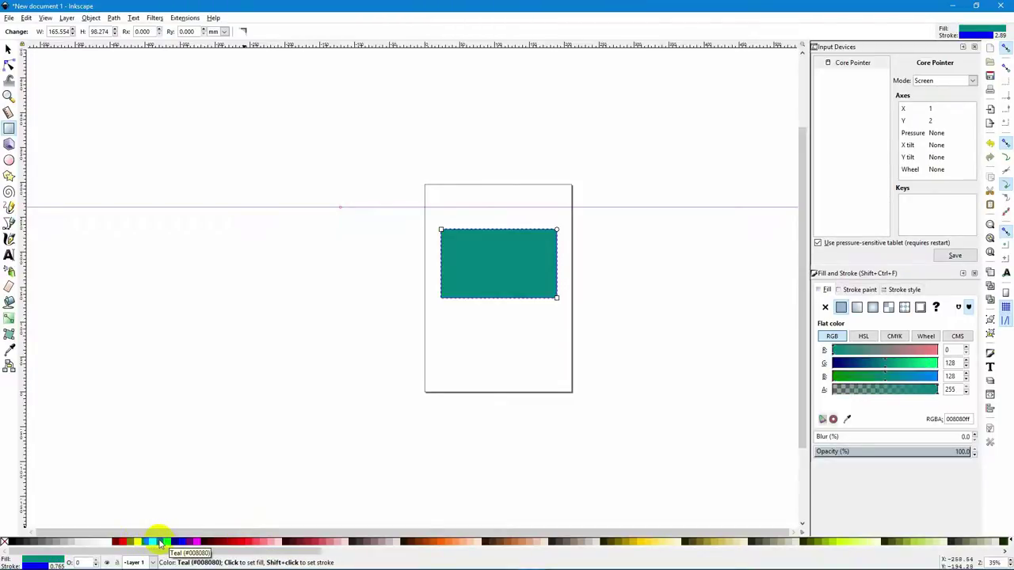
Try several palette colors on the rectangle's stroke, ending with golden yellow.
shift+click(259, 543)
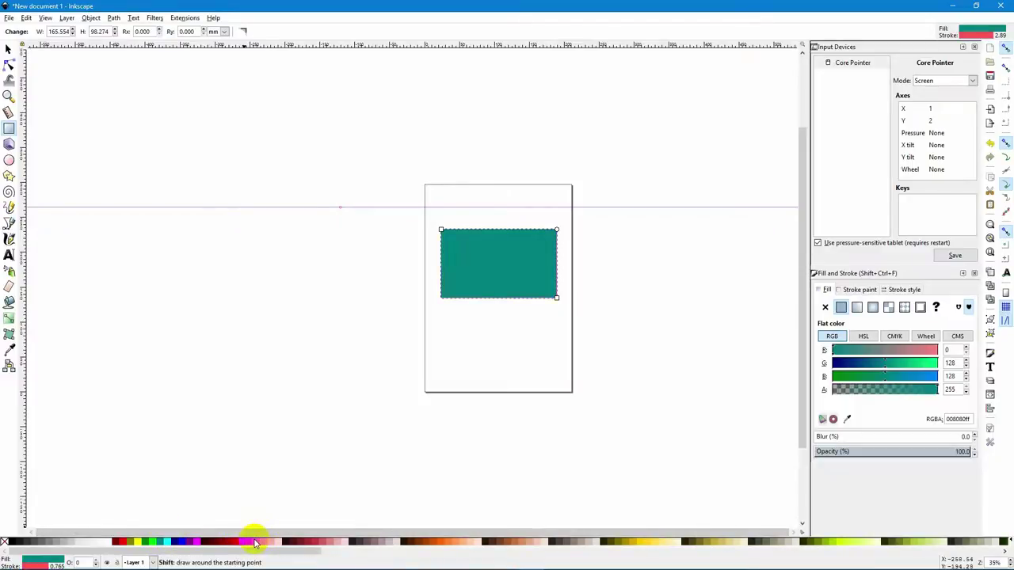
shift+click(475, 544)
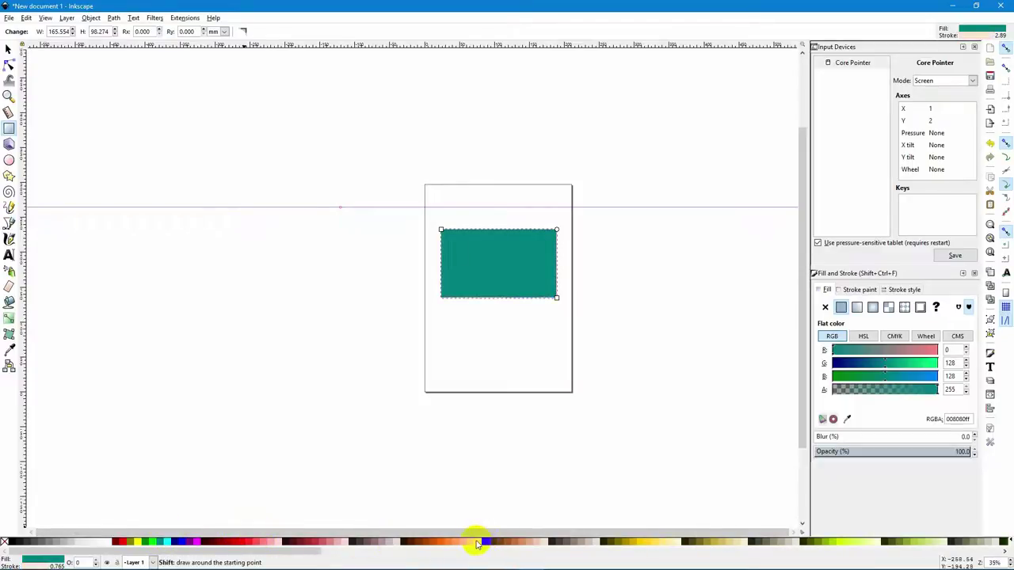
shift+click(641, 543)
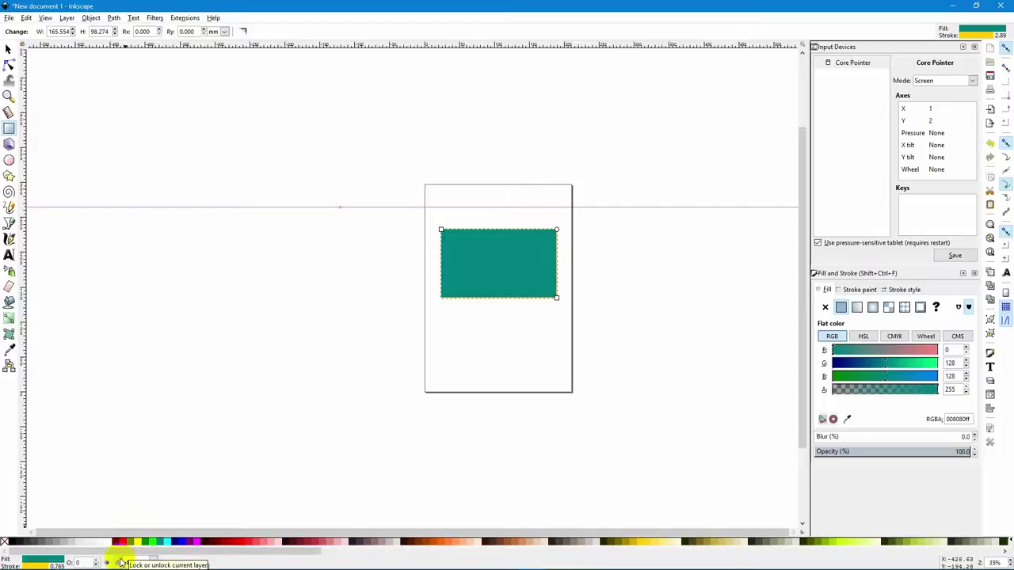
Look through the layer list and the Measure tool's options, then return to the Rectangle tool.
click(155, 562)
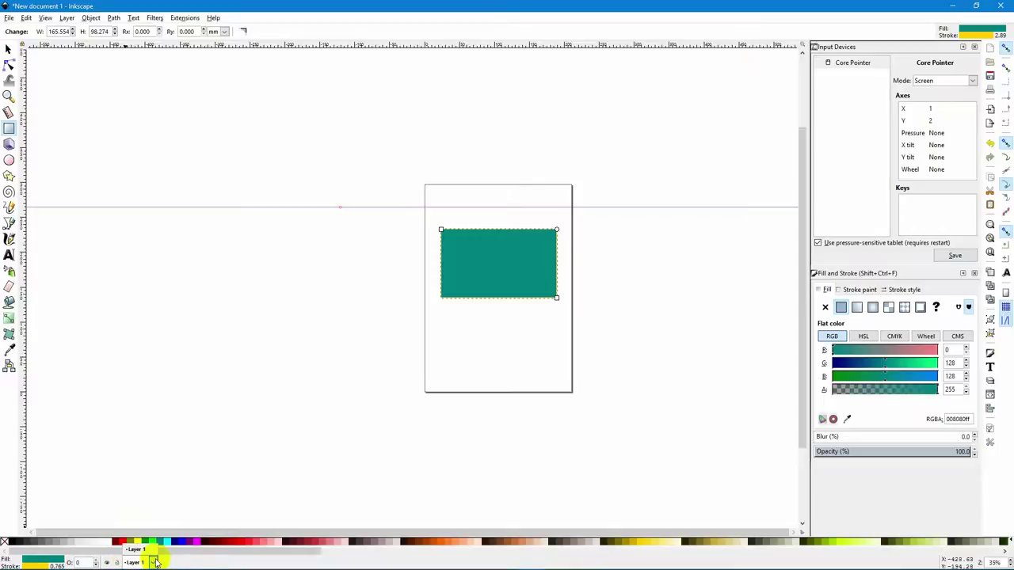
click(9, 112)
click(9, 113)
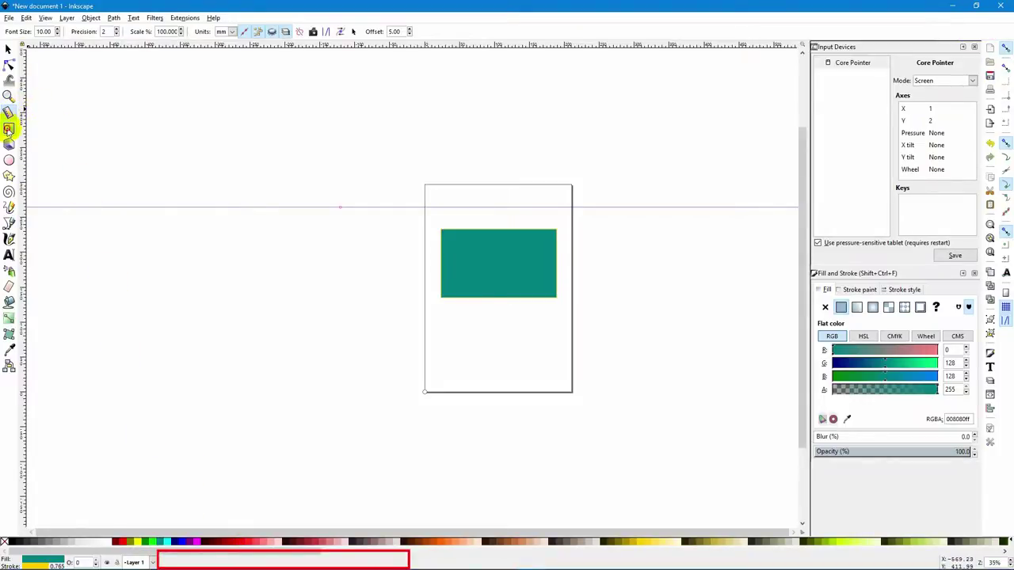
click(8, 129)
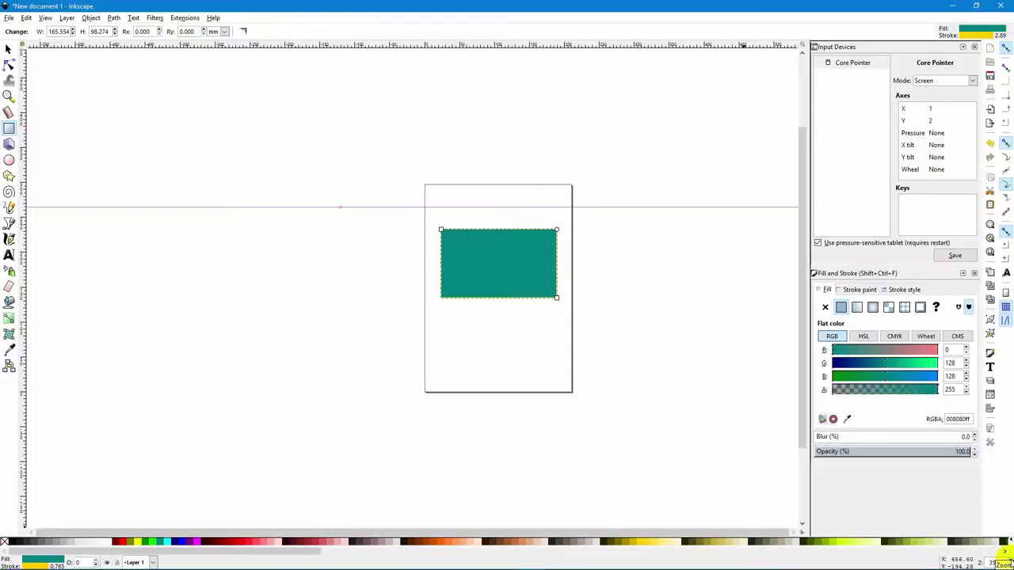
Change the zoom level in increments, ending with the page magnified to 66%.
click(1010, 559)
click(1010, 557)
click(1010, 557)
click(1010, 558)
click(1010, 558)
click(1010, 558)
click(1010, 559)
click(1010, 559)
click(1010, 558)
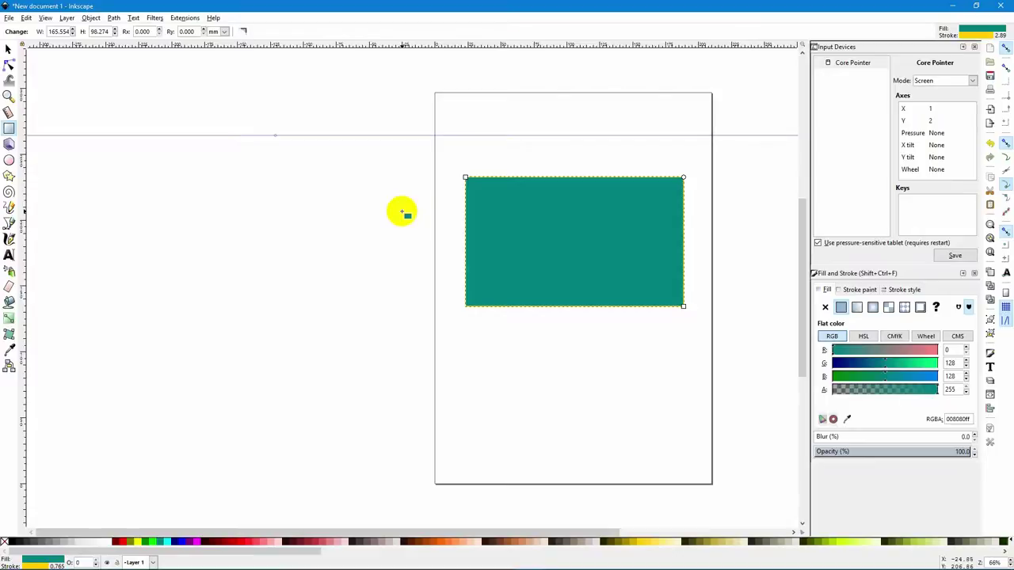
Pan the canvas horizontally and vertically to view the page from different positions.
drag(402, 212, 257, 206)
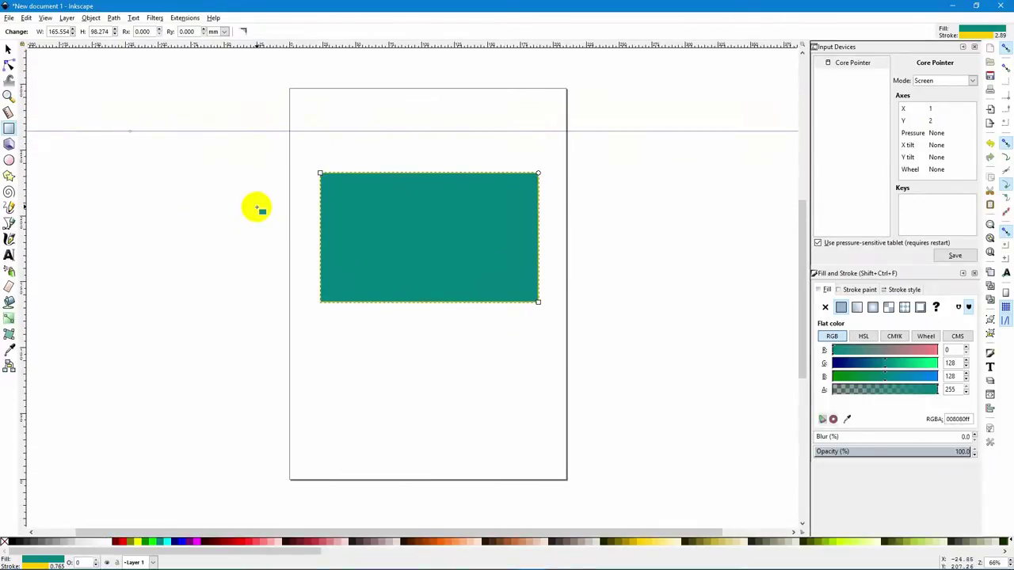
scroll(257, 208, down, 2)
scroll(257, 207, up, 3)
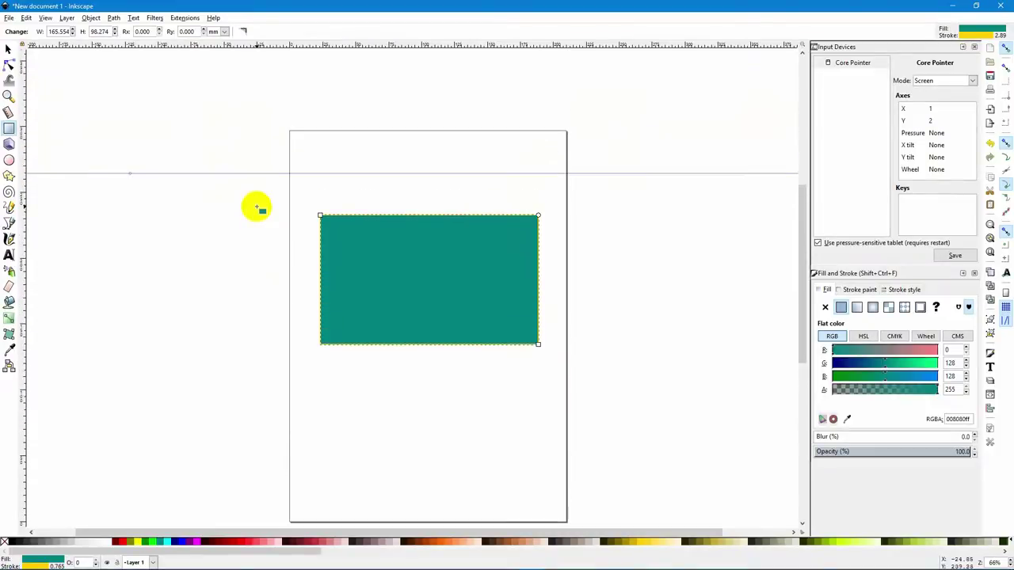
scroll(257, 208, up, 1)
scroll(257, 206, down, 4)
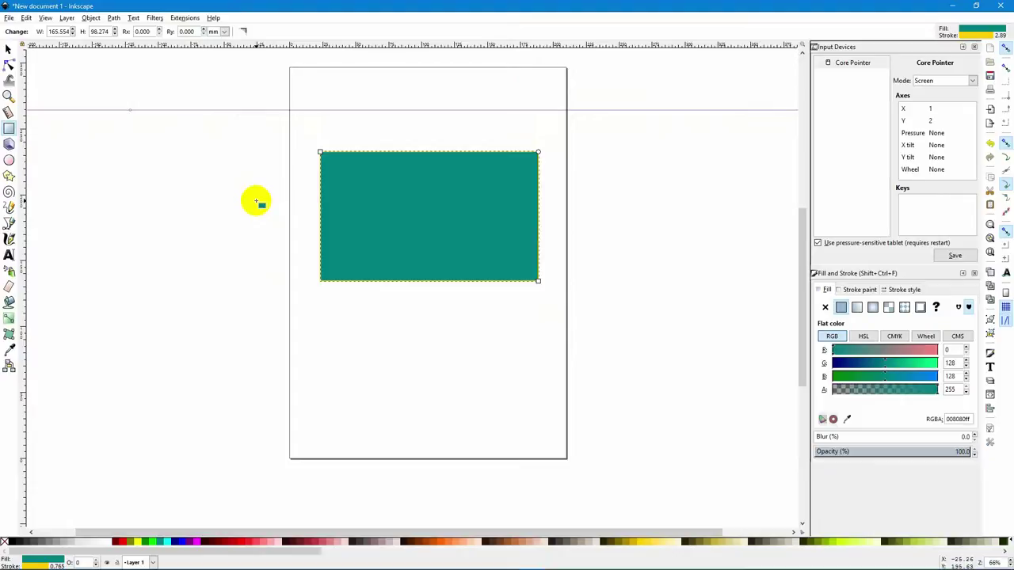
scroll(259, 204, right, 3)
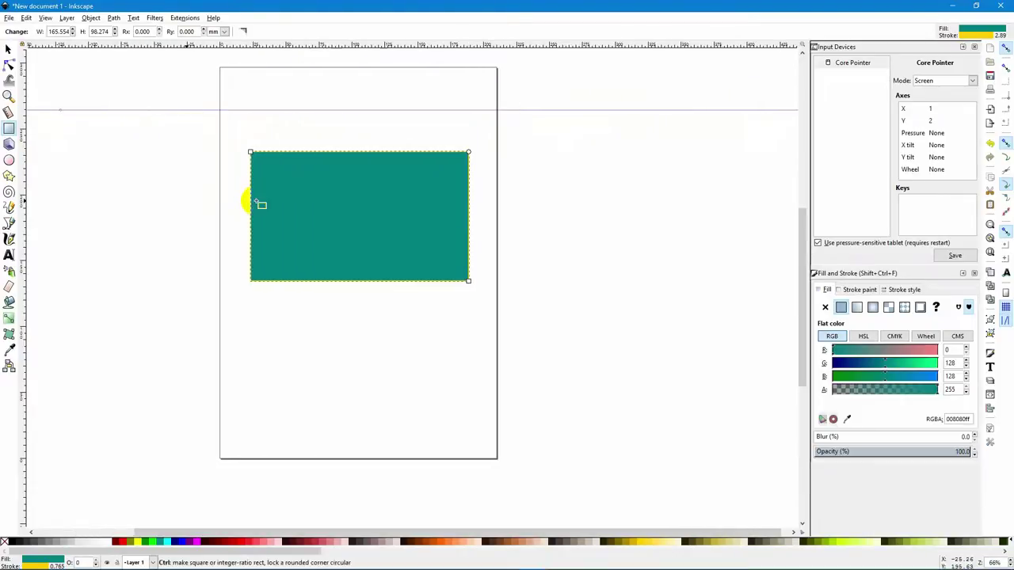
scroll(258, 204, left, 4)
scroll(258, 203, up, 1)
scroll(257, 203, up, 2)
scroll(256, 203, down, 3)
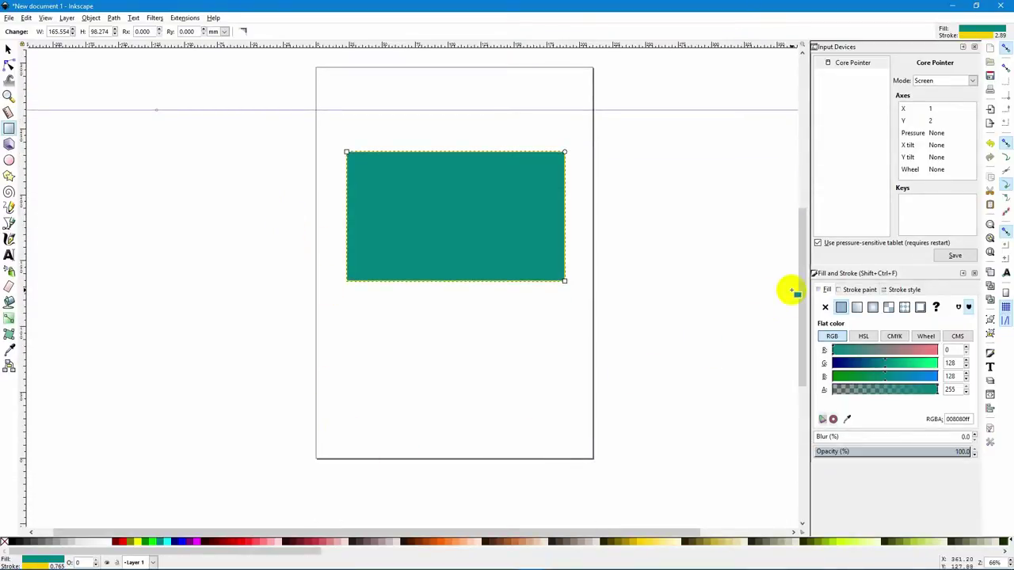
Shift the view with the canvas scrollbars and by grabbing the canvas directly, keeping the whole page in sight.
mouse_move(799, 281)
mouse_down()
mouse_move(796, 167)
mouse_move(785, 379)
mouse_move(788, 272)
mouse_up()
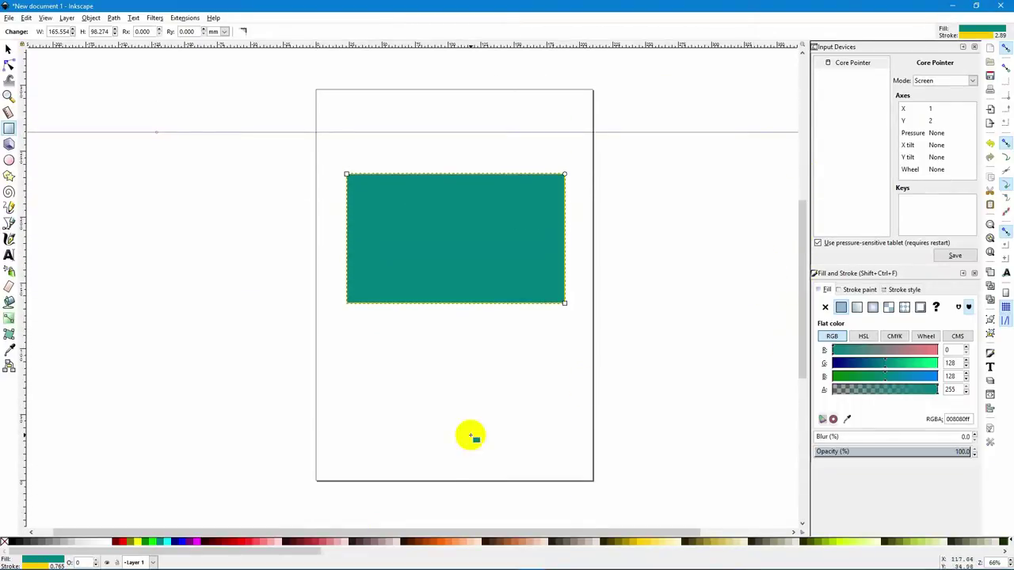
mouse_move(438, 536)
mouse_down()
mouse_move(502, 528)
mouse_move(419, 527)
mouse_move(452, 525)
mouse_up()
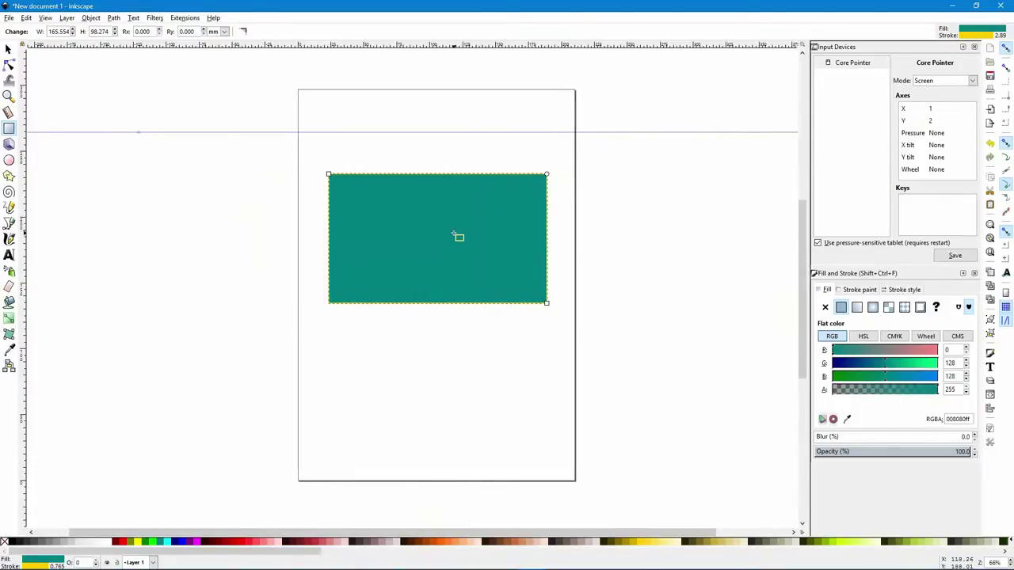
key(space)
mouse_move(457, 236)
mouse_down()
mouse_move(430, 182)
mouse_move(427, 287)
mouse_move(448, 199)
mouse_move(409, 271)
mouse_move(433, 208)
mouse_move(389, 259)
mouse_move(451, 215)
mouse_move(416, 222)
mouse_move(438, 238)
mouse_up()
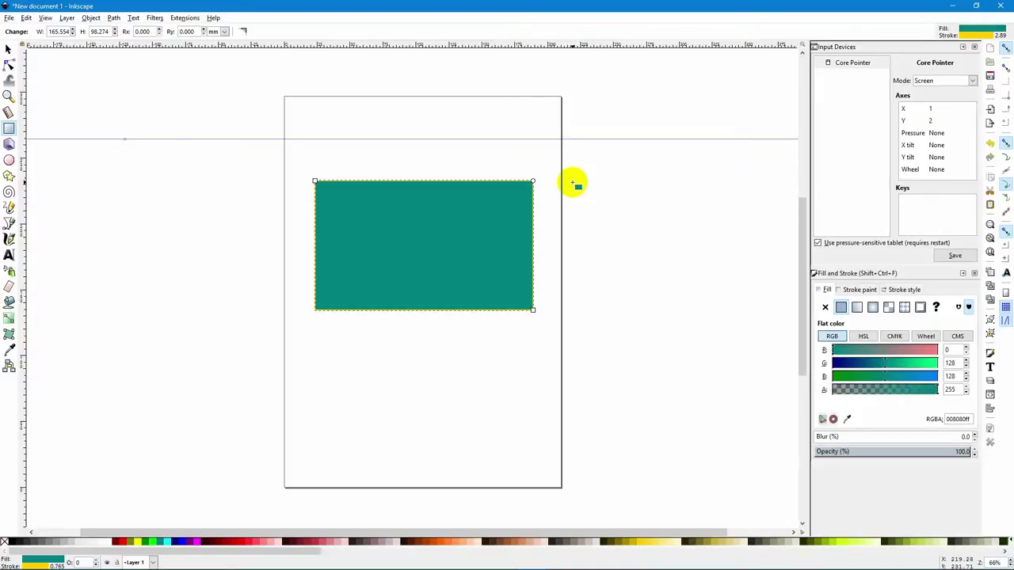
Zoom in and out around the page, then magnify the area enclosing the teal rectangle to 96%.
key(plus)
key(minus)
key(minus)
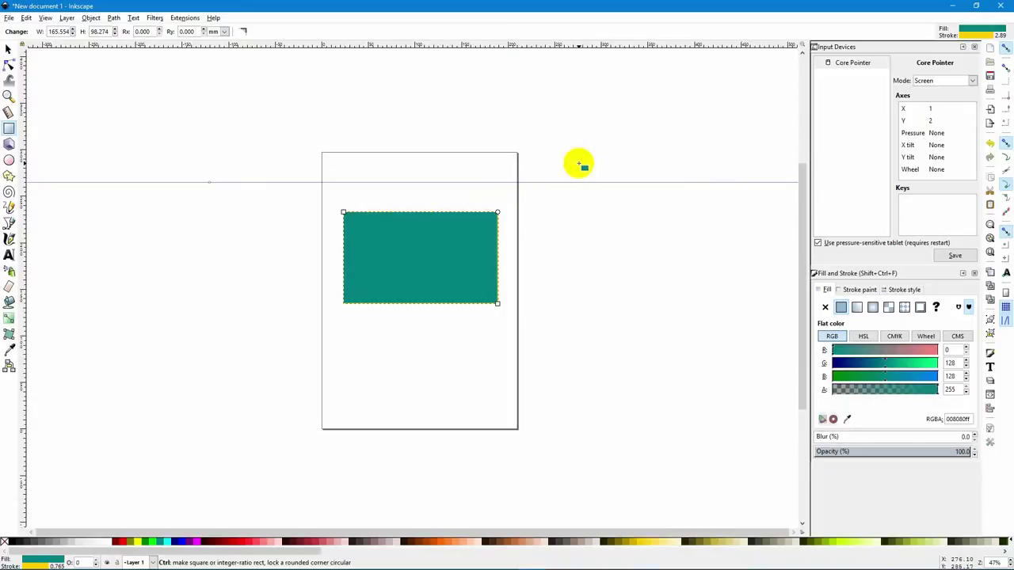
scroll(584, 167, down, 1)
scroll(583, 167, up, 2)
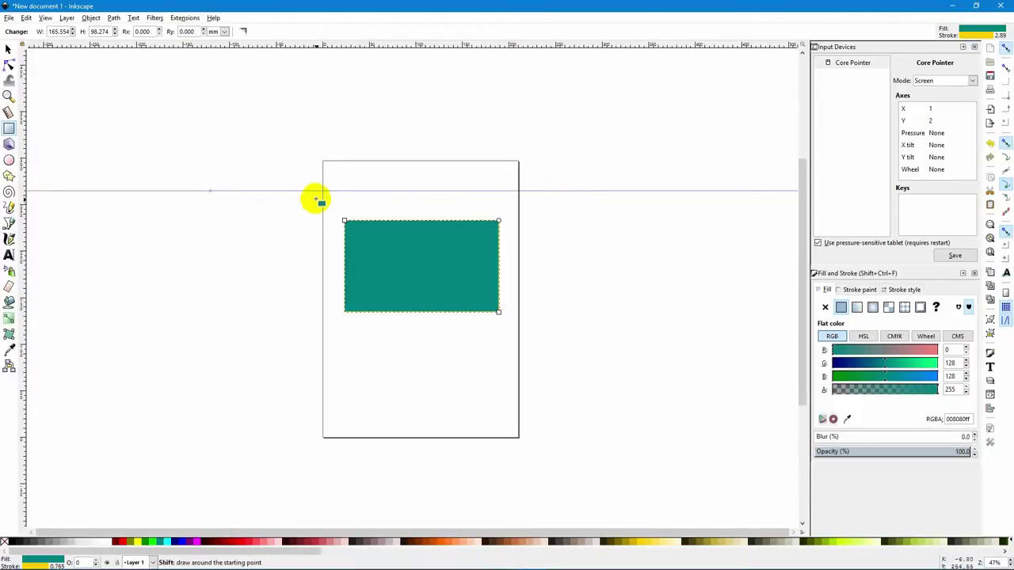
drag(279, 156, 566, 385)
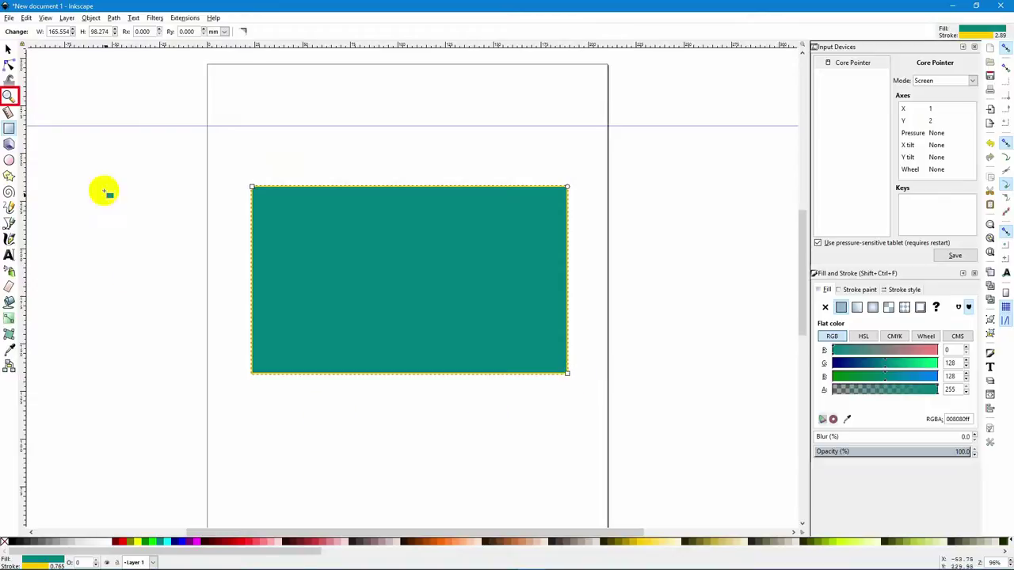
Try the Zoom tool's zoom in, zoom out, page, page width, previous and next options, ending with the whole page fitted.
click(8, 96)
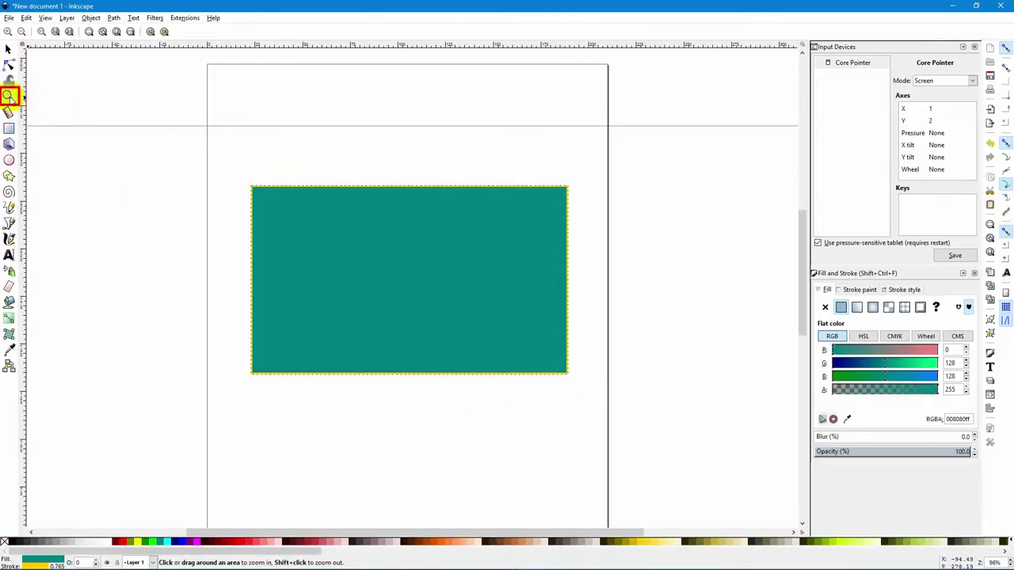
click(12, 32)
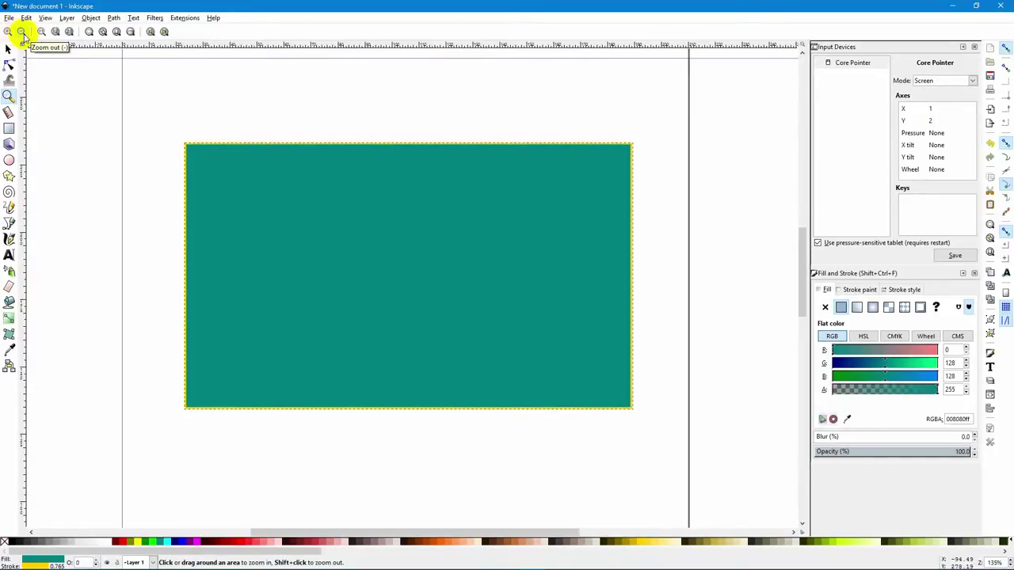
click(22, 32)
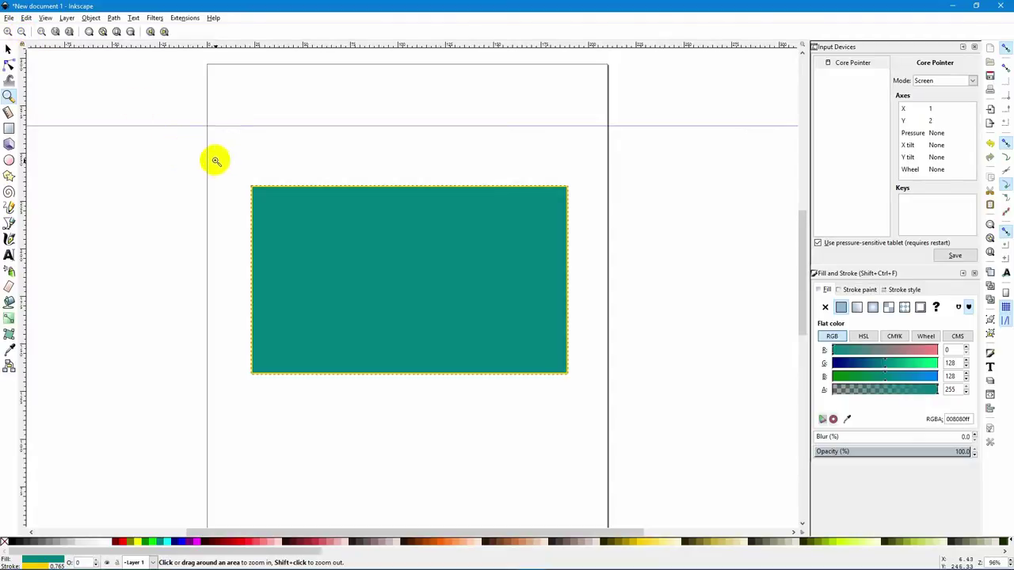
drag(143, 102, 156, 118)
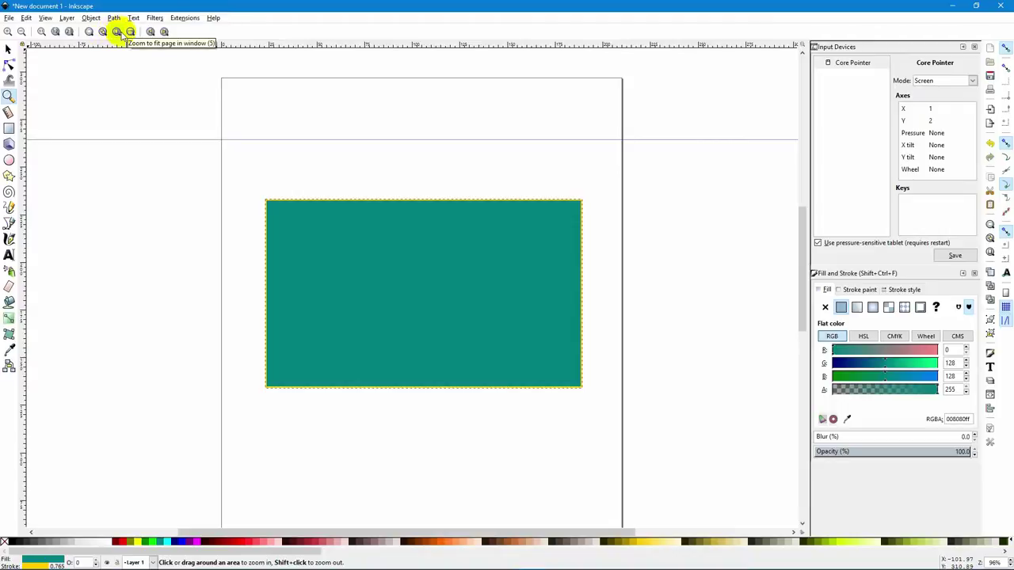
click(118, 31)
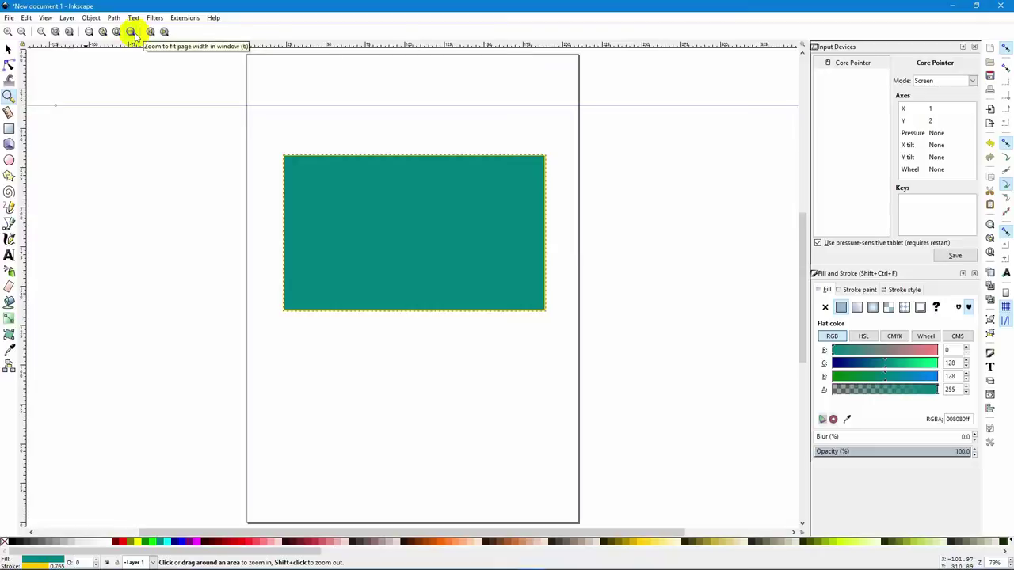
click(131, 32)
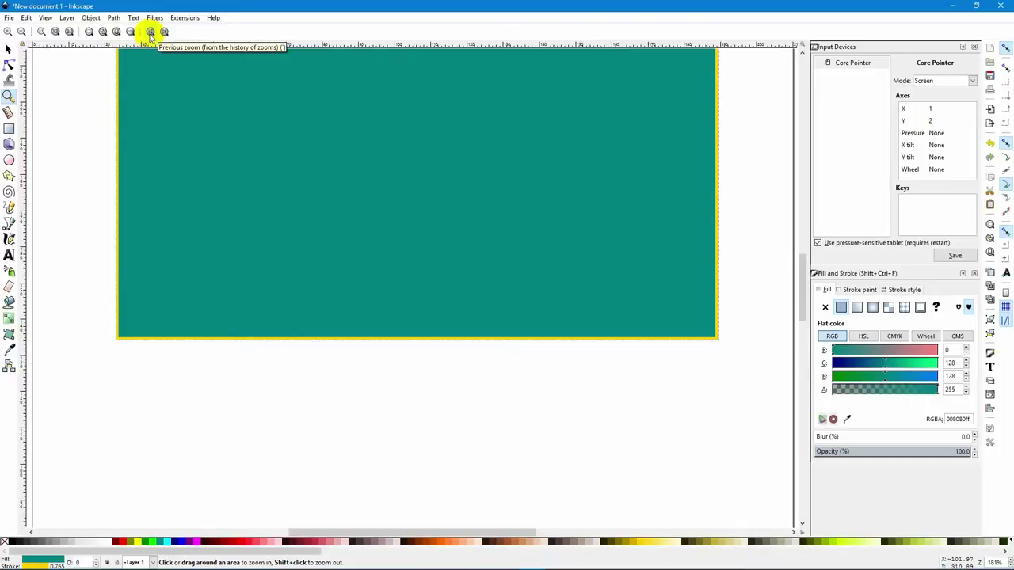
click(150, 33)
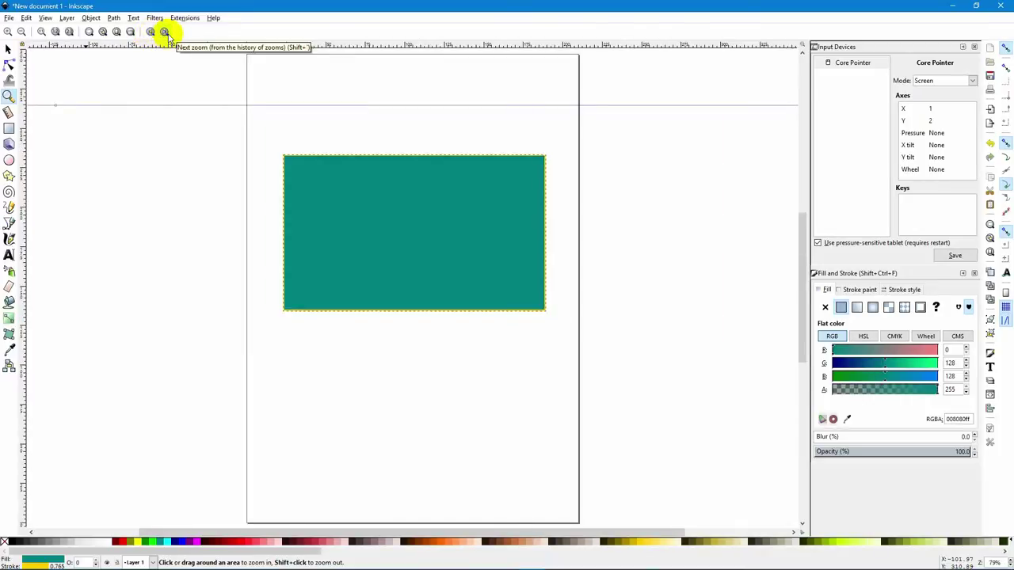
click(164, 33)
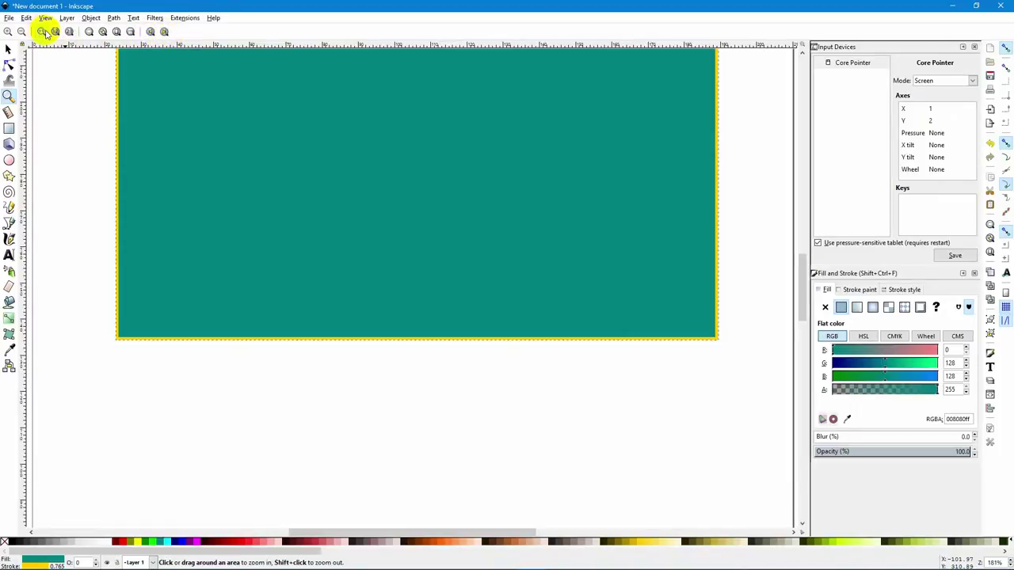
click(116, 33)
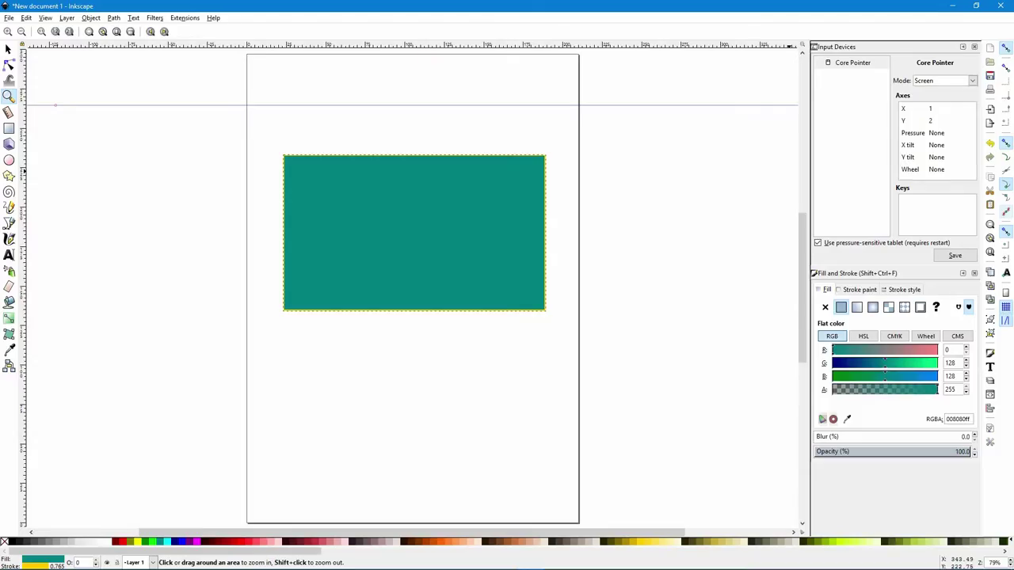
Scale the teal rectangle to about 174 by 99 mm with the Selector tool and rotate it slightly clockwise about its center.
click(7, 49)
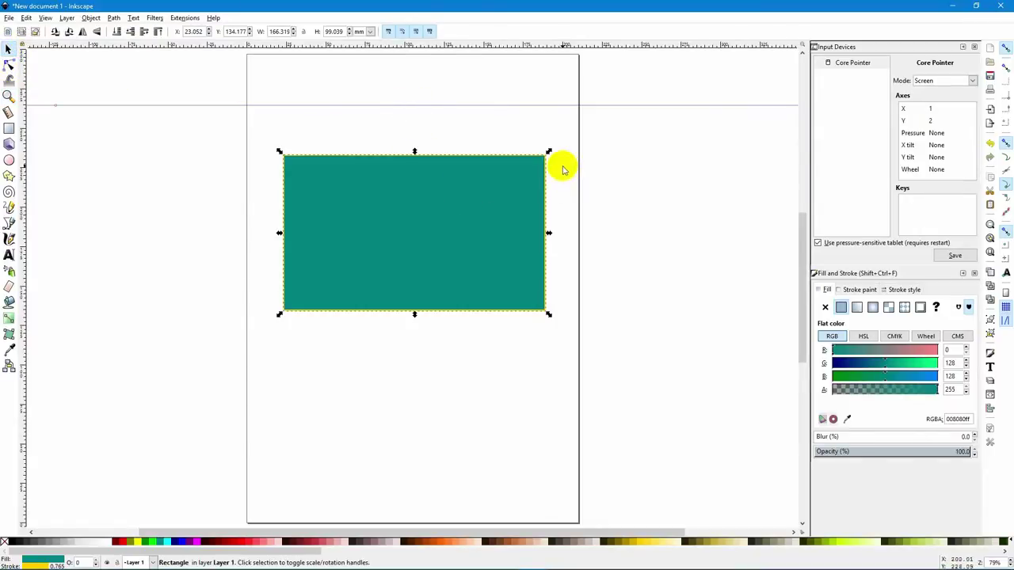
drag(547, 151, 559, 133)
drag(419, 129, 426, 152)
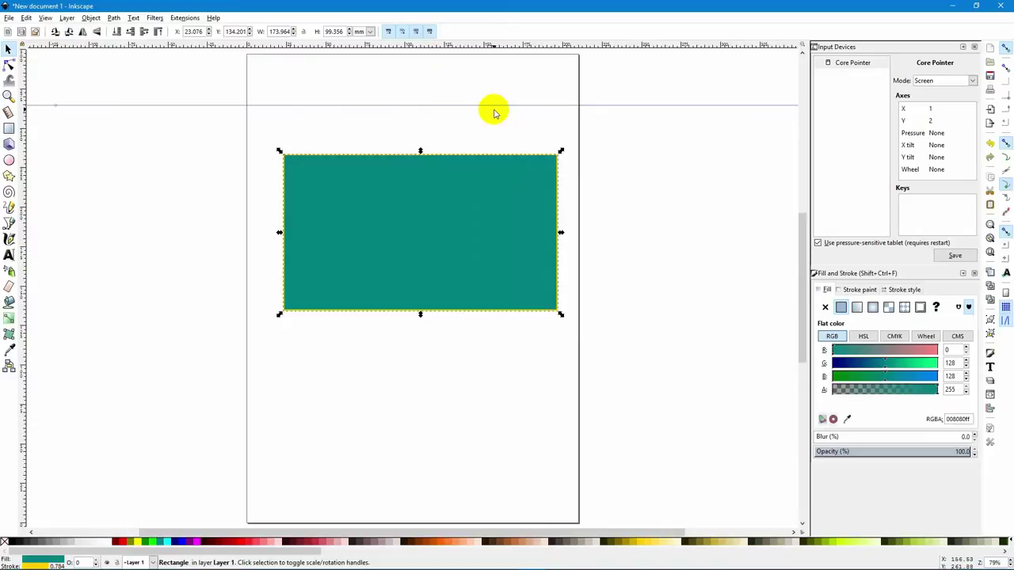
click(480, 246)
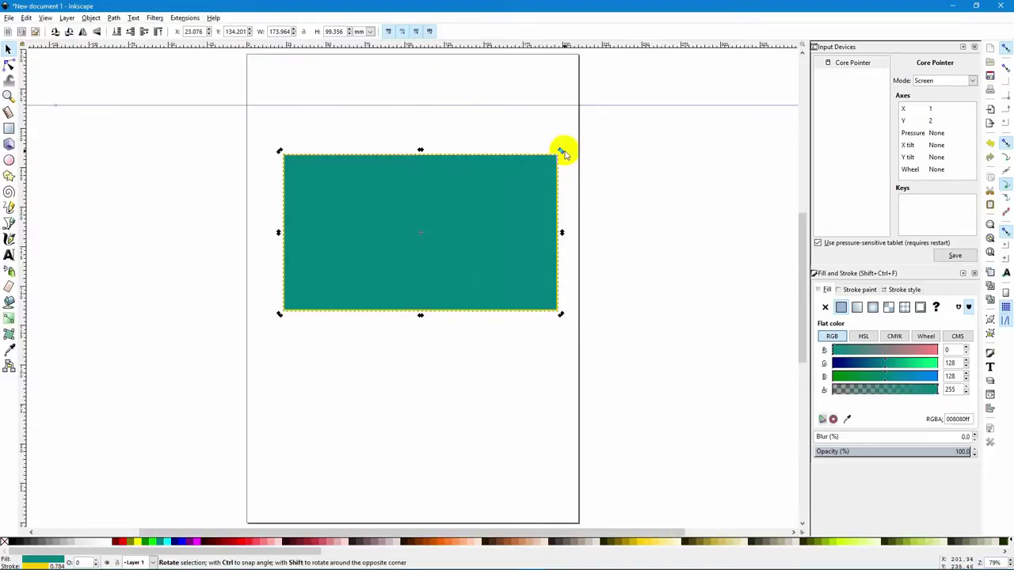
drag(559, 150, 544, 204)
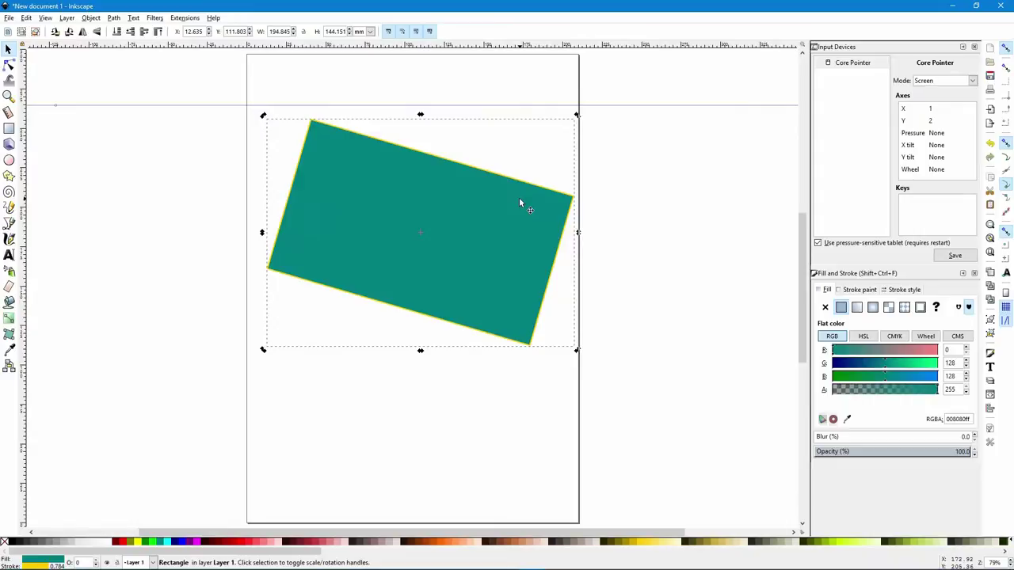
Move the rotated rectangle's upper-left corner slightly inward with the Node tool and round its four corners.
click(9, 64)
mouse_move(311, 121)
mouse_down()
mouse_move(356, 202)
mouse_move(324, 192)
mouse_move(303, 128)
mouse_up()
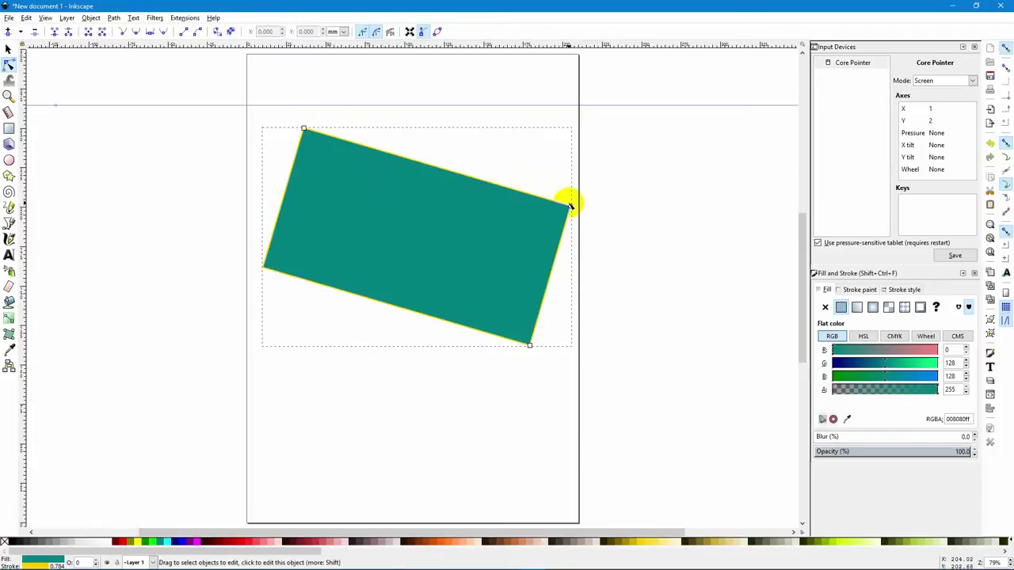
drag(570, 204, 562, 241)
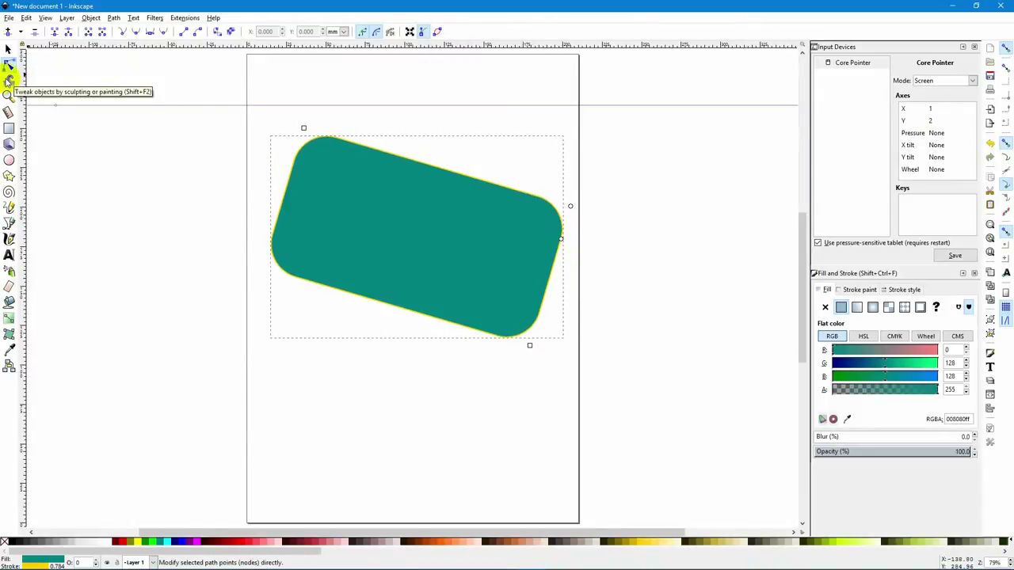
Push the rounded rectangle's upper-right corner outward with the Tweak tool at width 20 and force 20.
click(9, 81)
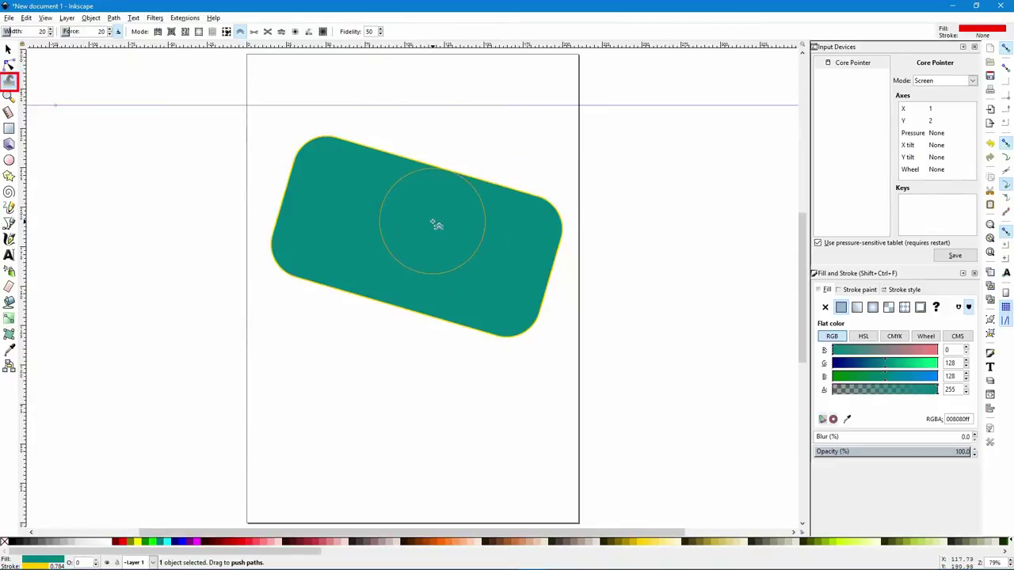
mouse_move(453, 158)
mouse_down()
mouse_move(457, 152)
mouse_move(471, 178)
mouse_move(548, 200)
mouse_move(567, 172)
mouse_move(557, 172)
mouse_up()
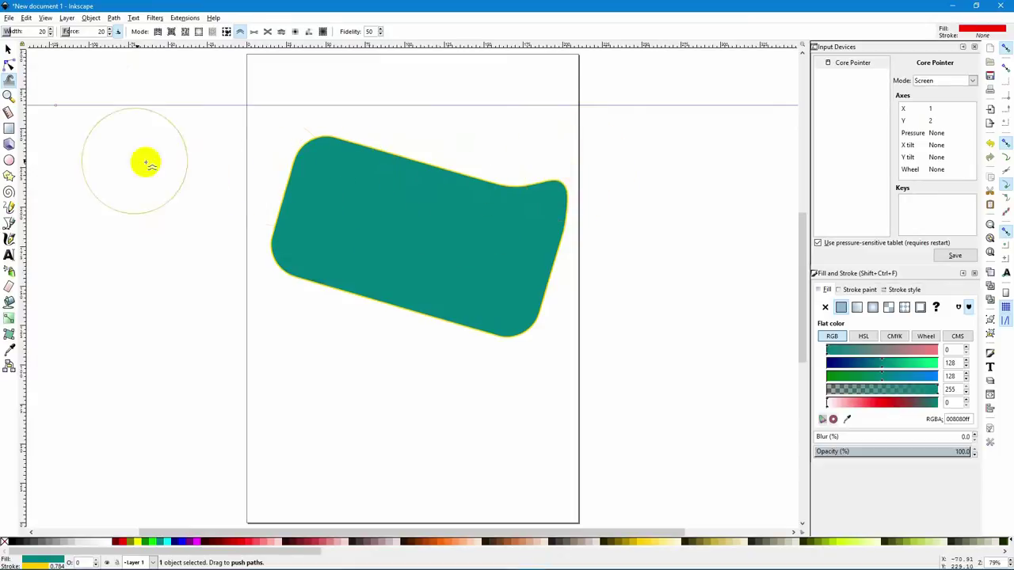
Zoom in on the reshaped rectangle to 112% with the Zoom tool and dismiss its context menu.
click(8, 95)
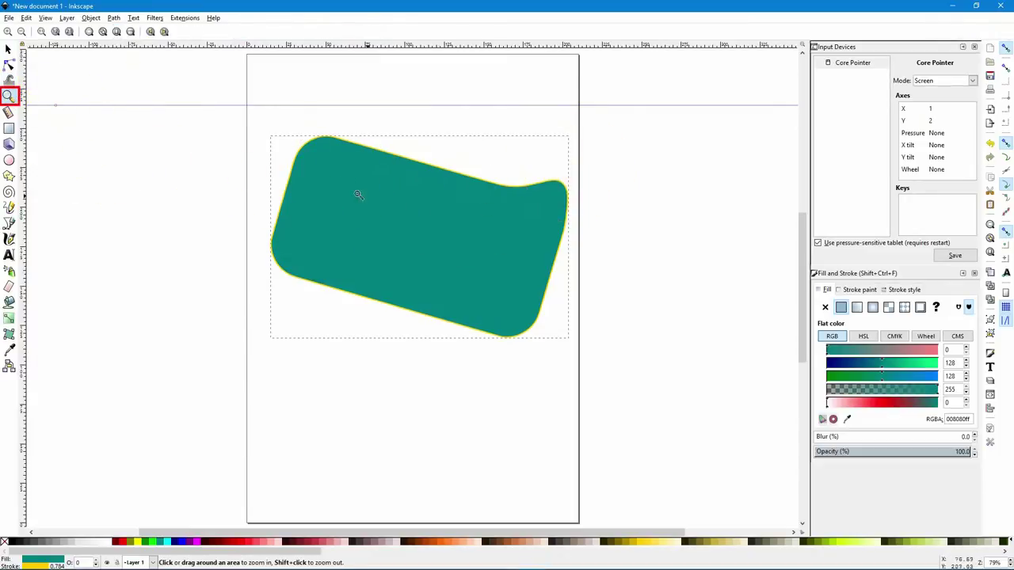
click(417, 223)
right_click(403, 218)
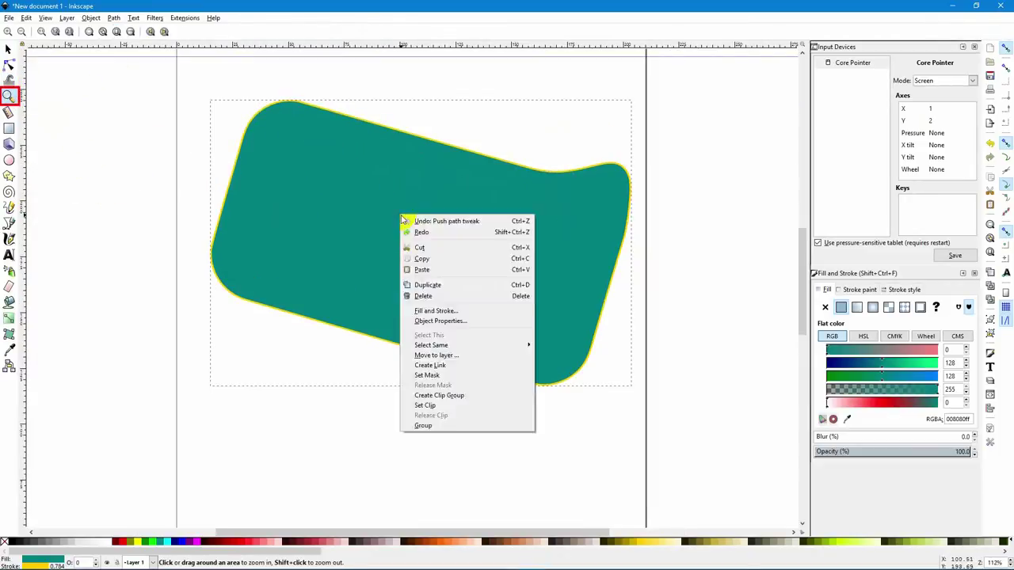
click(369, 214)
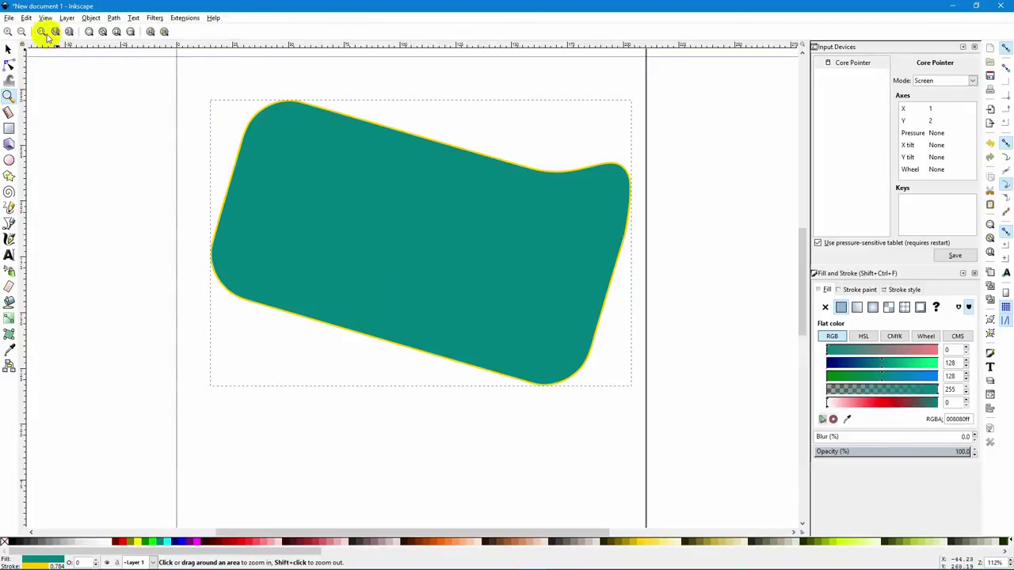
Fit the page in view and measure a diagonal distance from the page's left edge to its lower right area with the Measure tool.
click(115, 32)
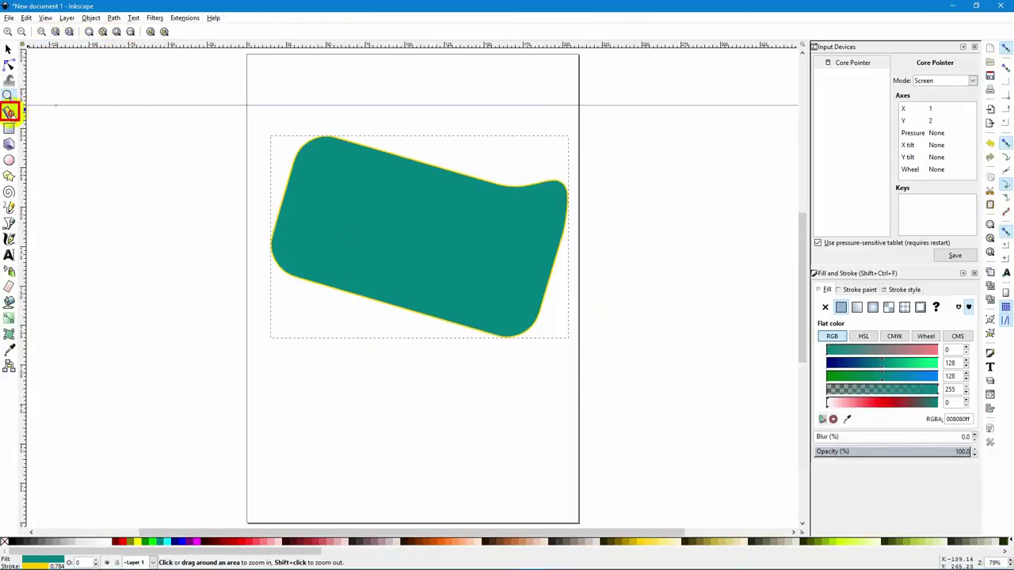
click(8, 112)
drag(249, 256, 480, 469)
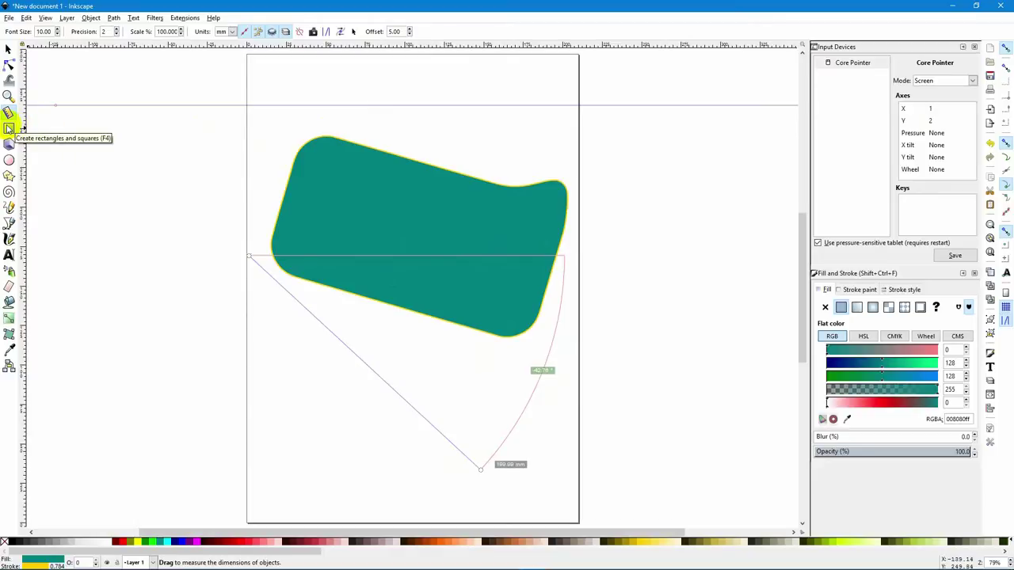
Draw a rectangle about 186 by 49 mm below the reshaped shape, and a 3D box outside the page's left edge.
click(9, 128)
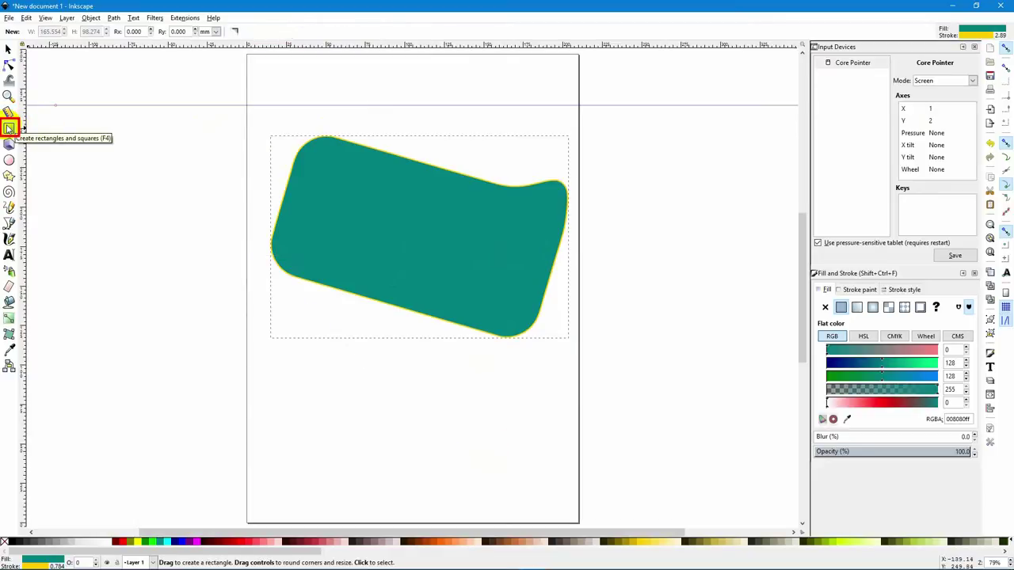
drag(273, 355, 565, 431)
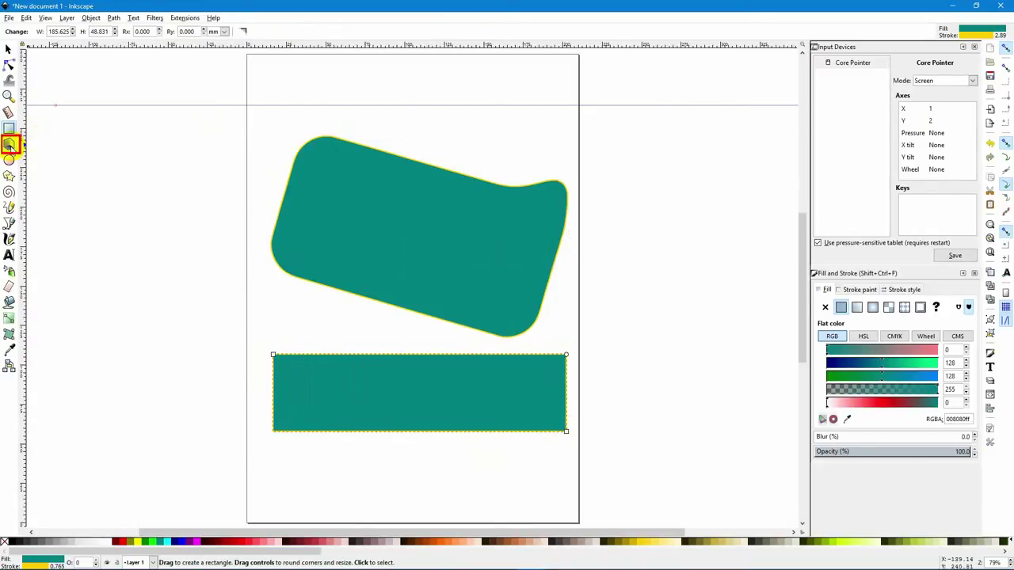
click(9, 145)
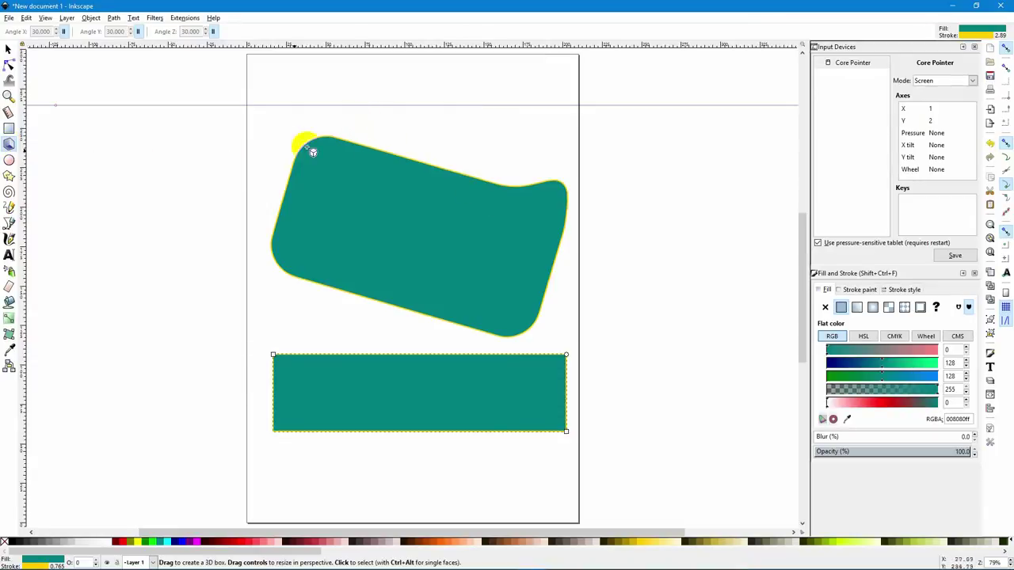
drag(111, 182, 195, 346)
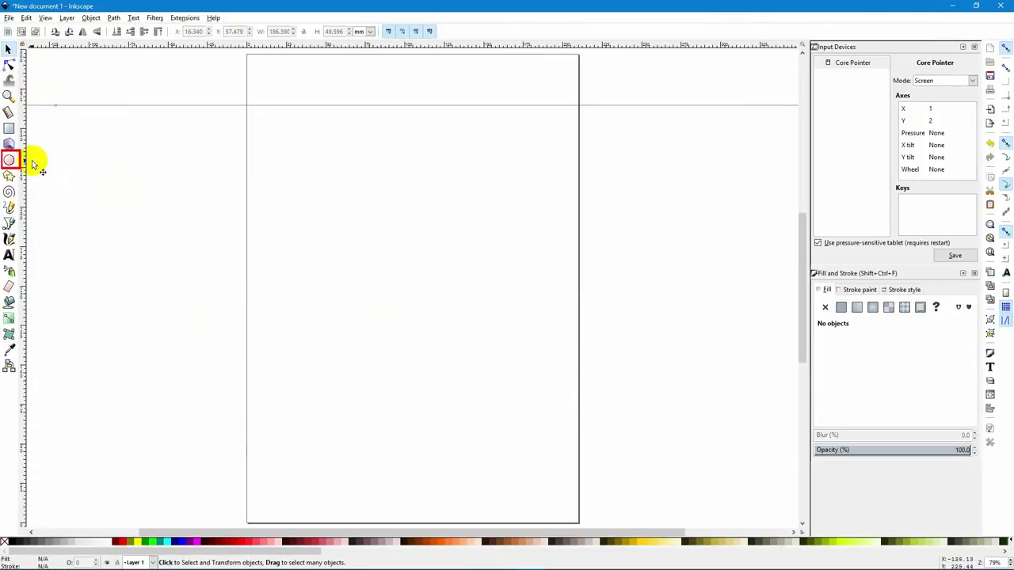
Draw a circle in the upper middle of the empty page with the Ellipse tool, and delete it.
click(10, 160)
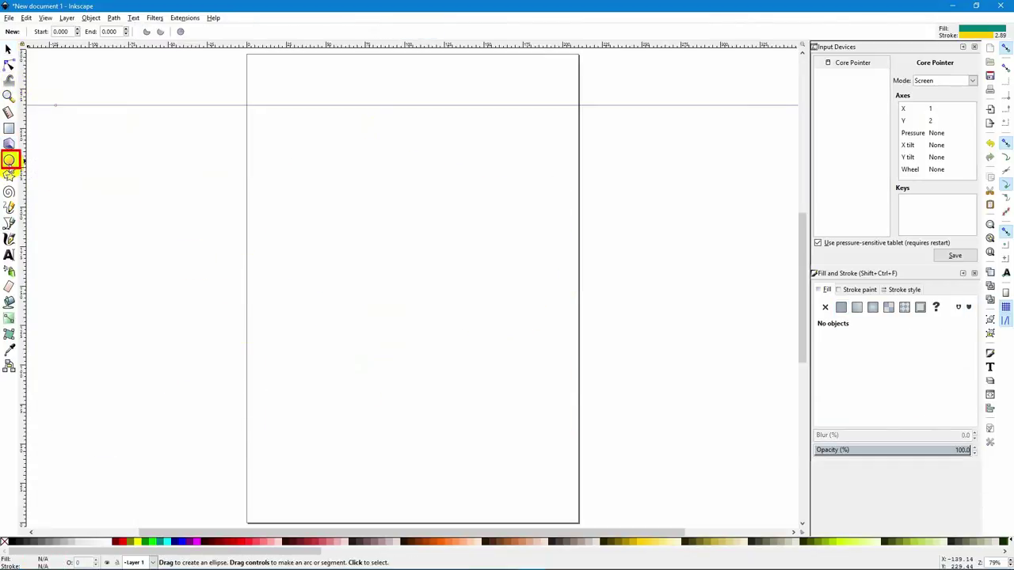
drag(315, 162, 484, 326)
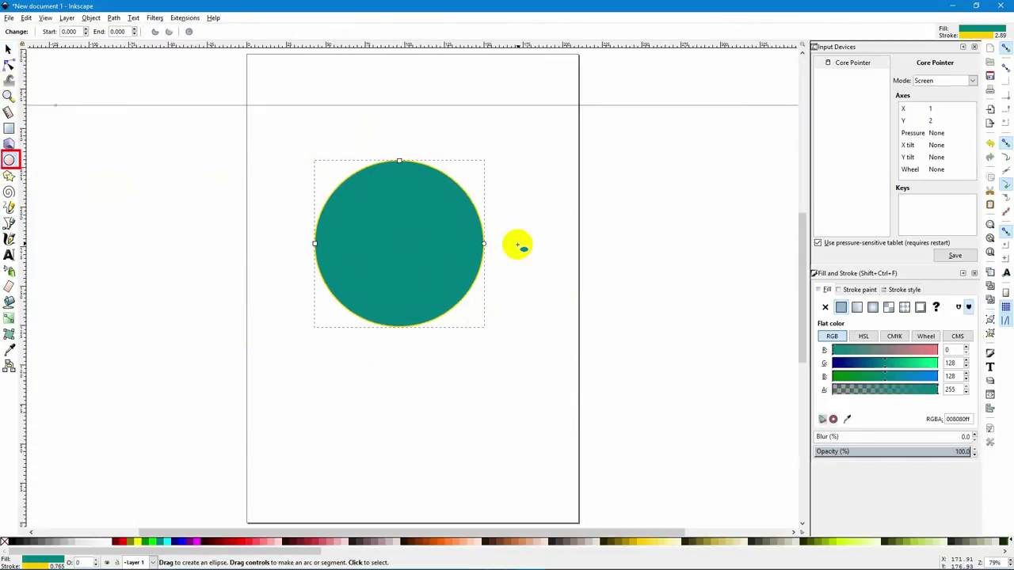
key(Delete)
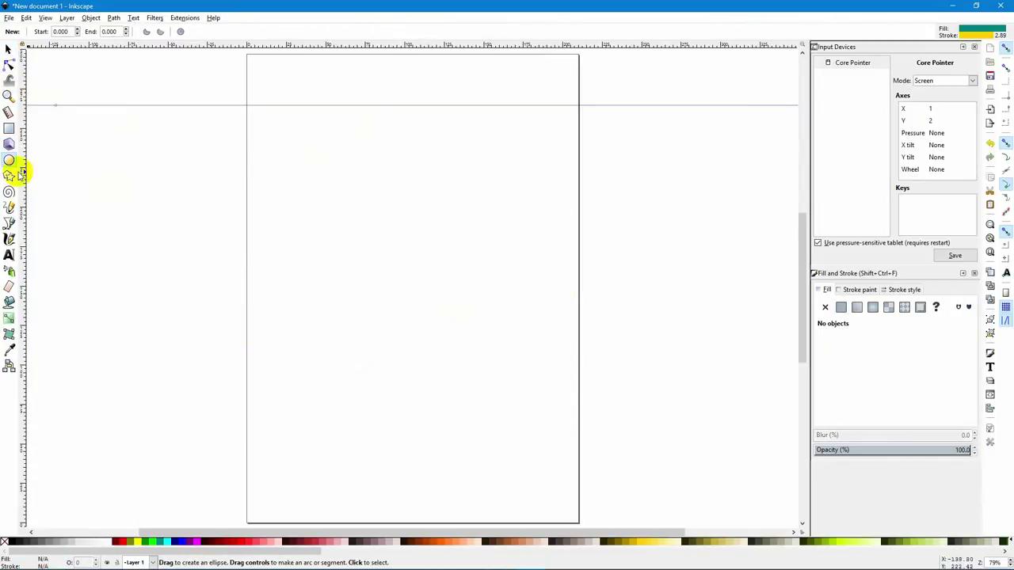
Draw a five-pointed star with a radius of about 71 mm on the upper part of the page, and delete it.
click(9, 175)
drag(361, 196, 430, 283)
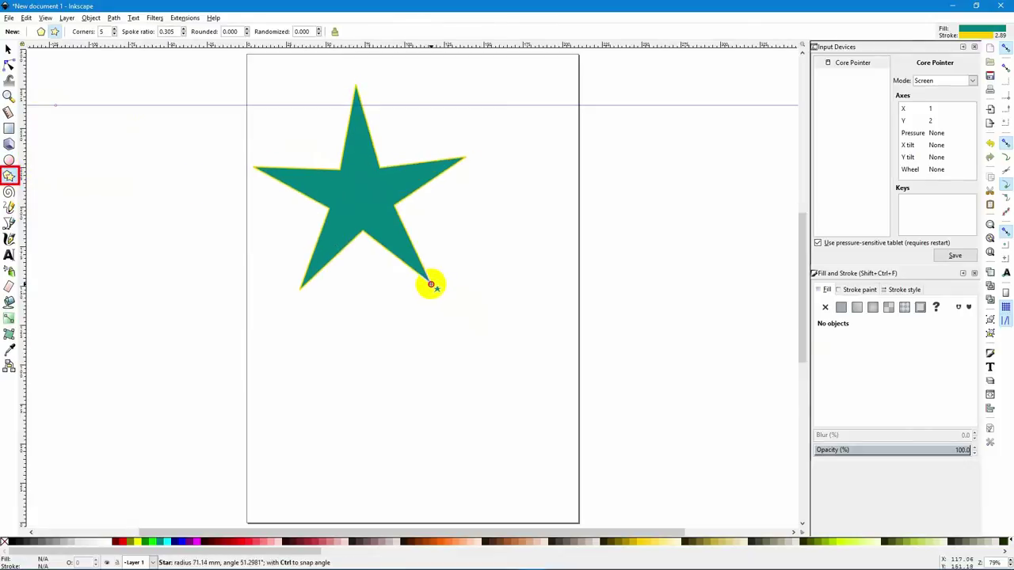
key(Delete)
Draw a three-turn spiral on the upper part of the page with the Spiral tool, and delete it.
click(8, 192)
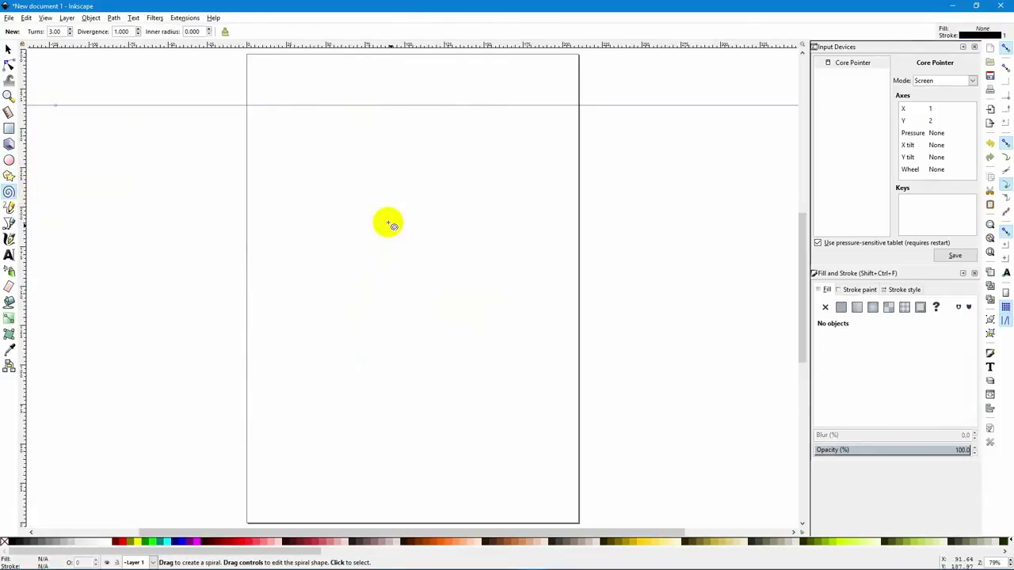
drag(389, 219, 473, 314)
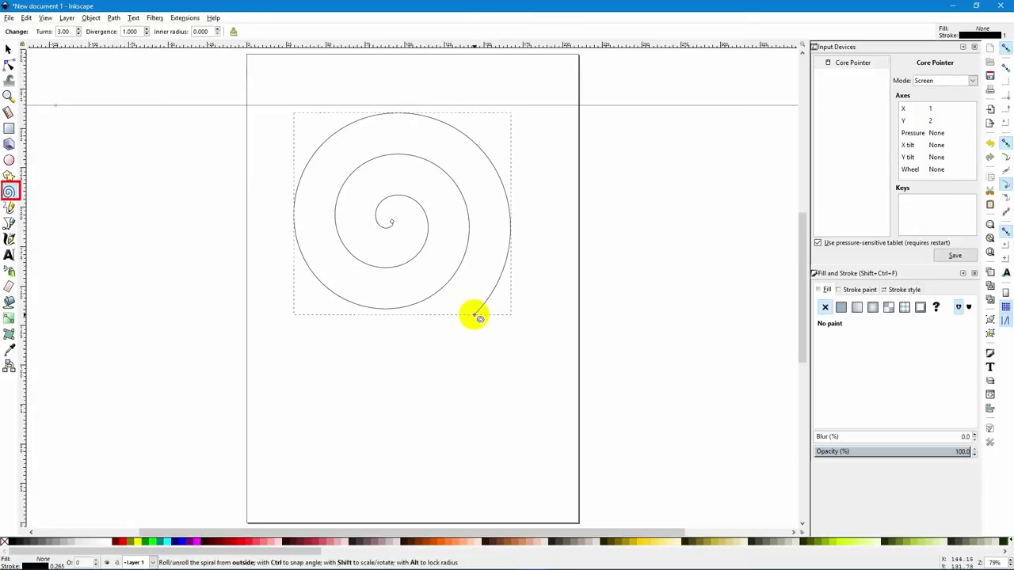
key(Delete)
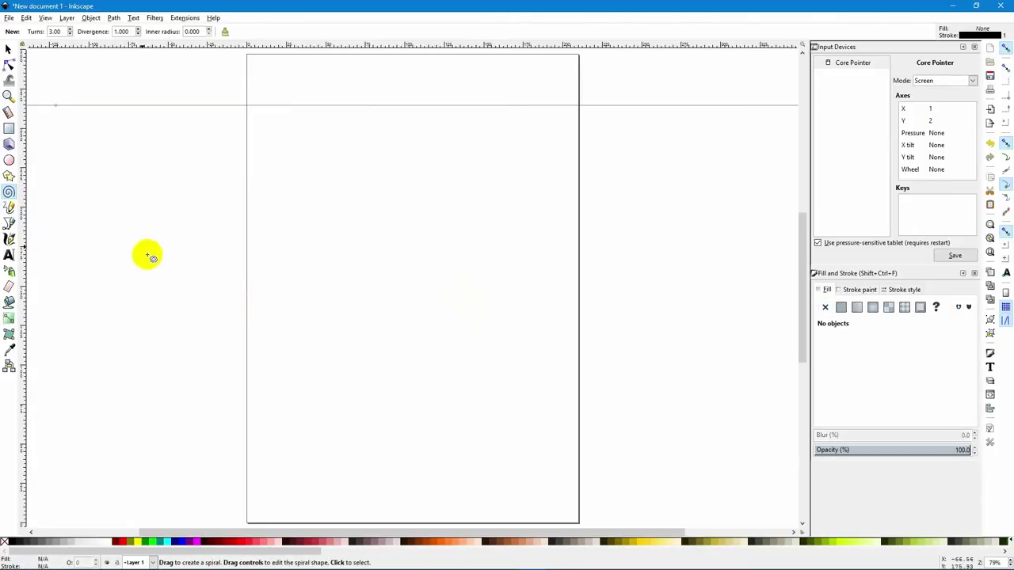
Draw a closed, wavy freehand outline across the page with the Pencil tool, and delete it.
click(8, 207)
mouse_move(355, 322)
mouse_down()
mouse_move(337, 221)
mouse_move(376, 173)
mouse_move(431, 167)
mouse_move(482, 246)
mouse_move(536, 227)
mouse_move(451, 336)
mouse_move(480, 411)
mouse_move(388, 360)
mouse_move(280, 336)
mouse_move(354, 323)
mouse_up()
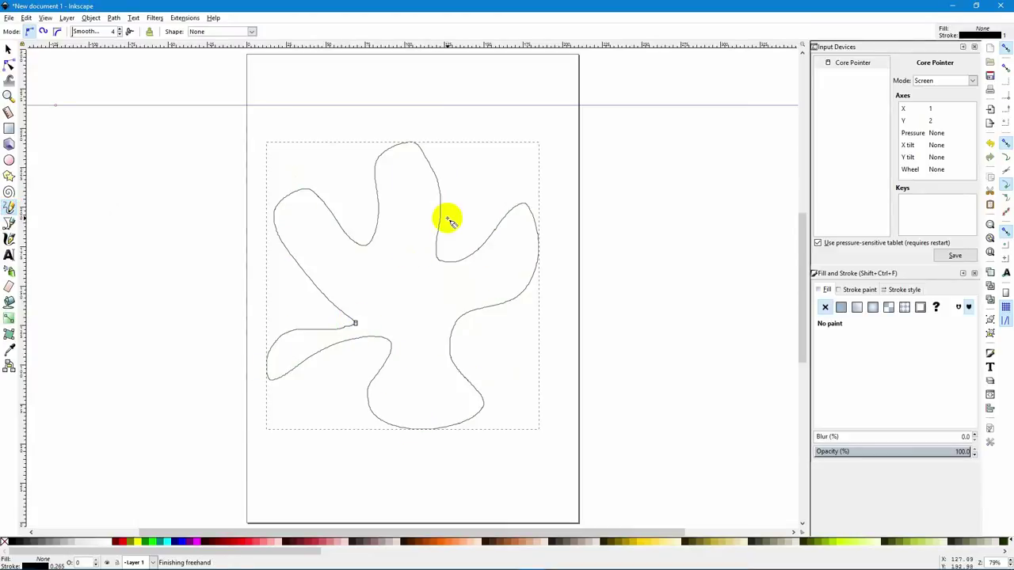
key(Delete)
Draw a closed ten-corner path of straight segments with a zigzag upper edge on the page using the Bezier tool.
click(9, 224)
click(281, 253)
click(324, 127)
click(328, 236)
click(377, 119)
click(382, 230)
click(443, 123)
click(445, 234)
click(525, 107)
click(533, 320)
click(313, 421)
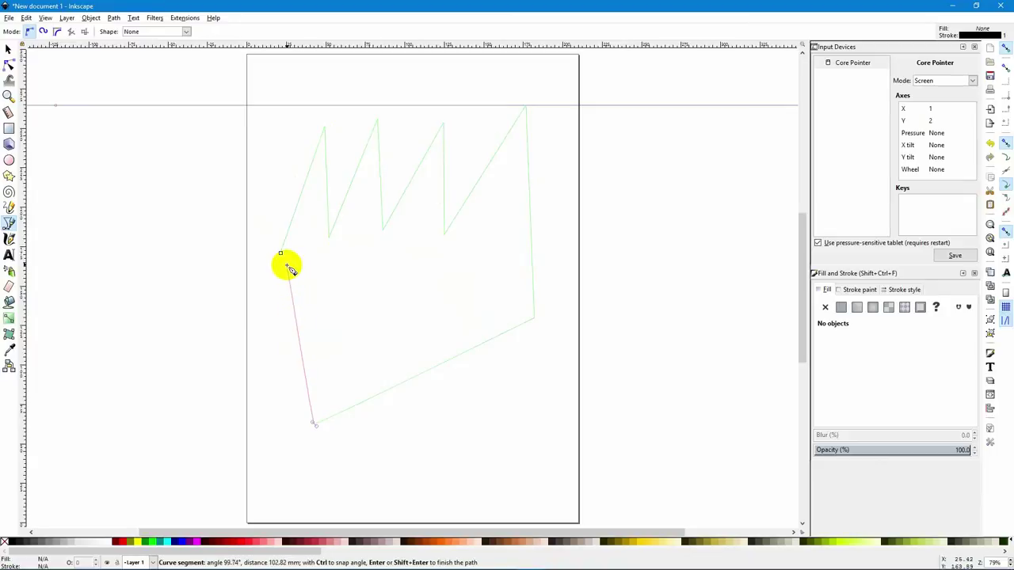
click(280, 253)
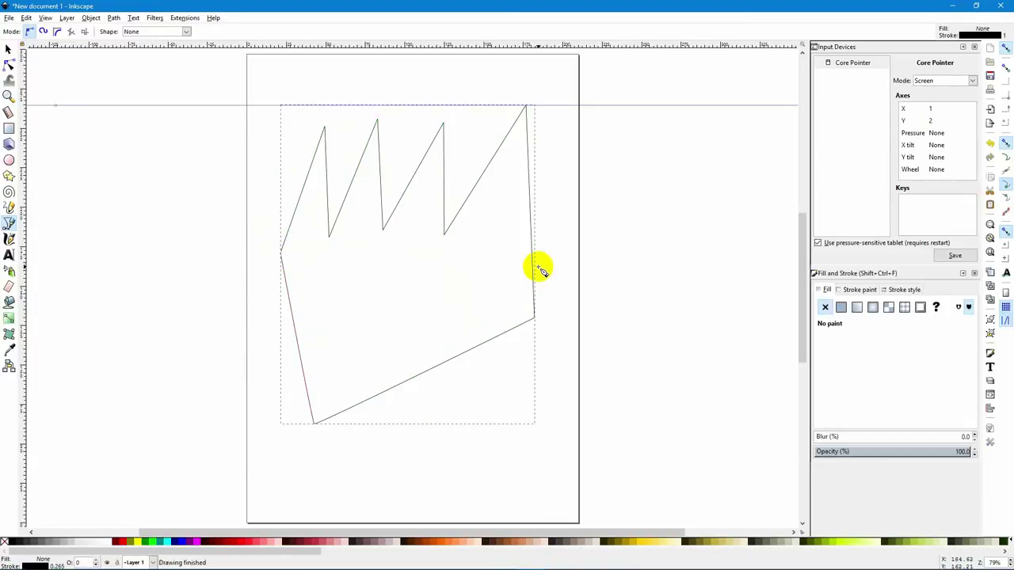
Fill the closed zigzag path with red, and delete it.
click(245, 543)
click(380, 229)
key(Delete)
Draw a looping calligraphic stroke at width 15 across the page with the Calligraphy tool, and undo it.
click(10, 237)
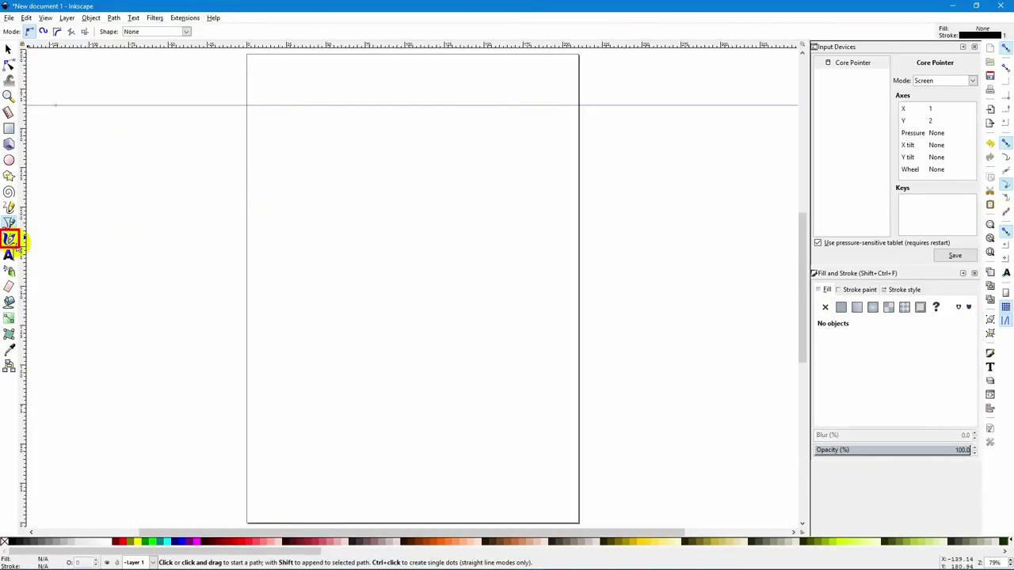
mouse_move(277, 252)
mouse_down()
mouse_move(287, 215)
mouse_move(337, 201)
mouse_move(324, 182)
mouse_move(309, 187)
mouse_move(307, 224)
mouse_move(335, 231)
mouse_move(365, 207)
mouse_move(320, 324)
mouse_move(296, 263)
mouse_move(438, 251)
mouse_move(453, 210)
mouse_move(409, 190)
mouse_move(406, 257)
mouse_move(385, 318)
mouse_move(473, 313)
mouse_up()
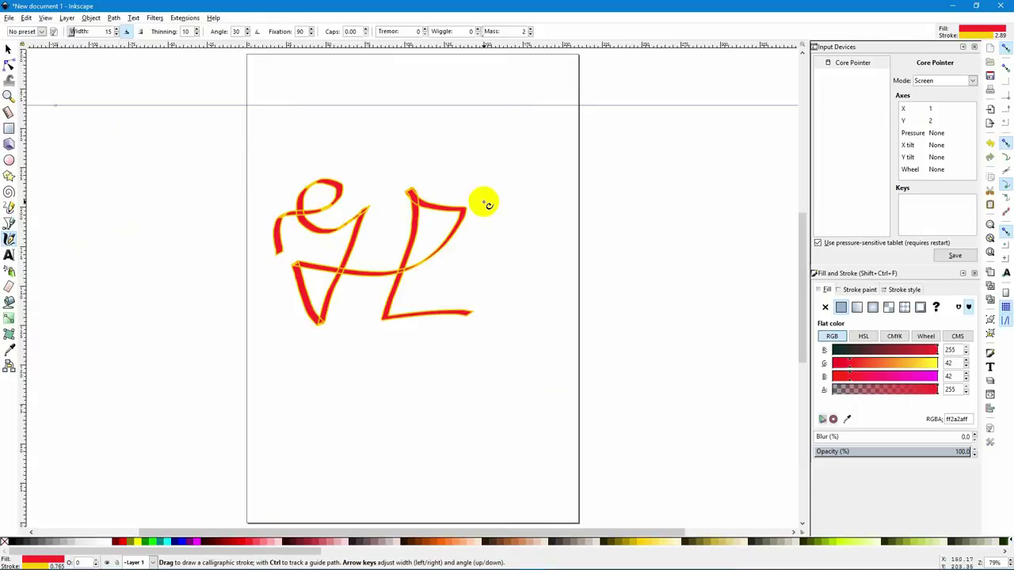
key(ctrl+z)
click(9, 257)
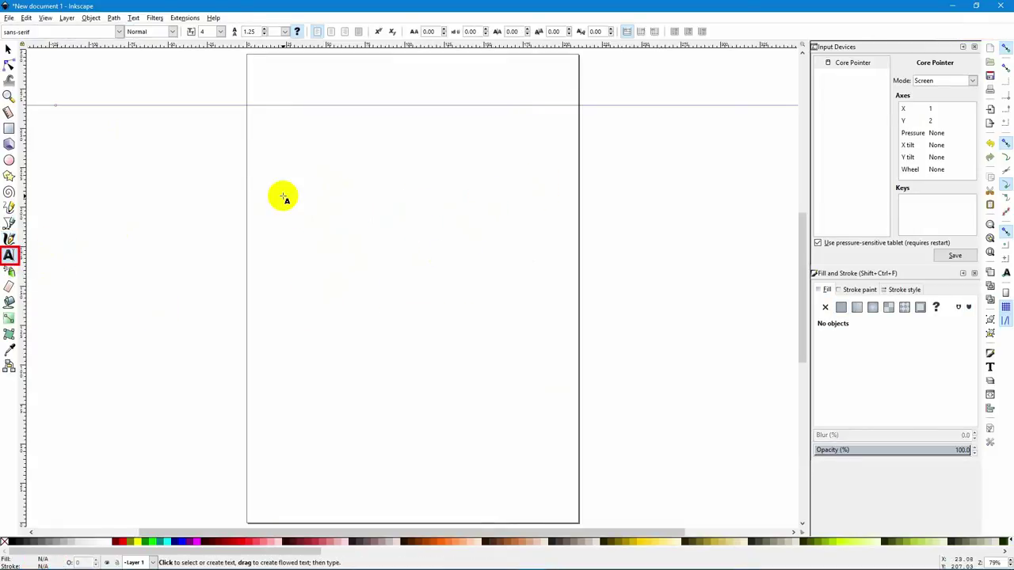
click(282, 195)
text(1234546789)
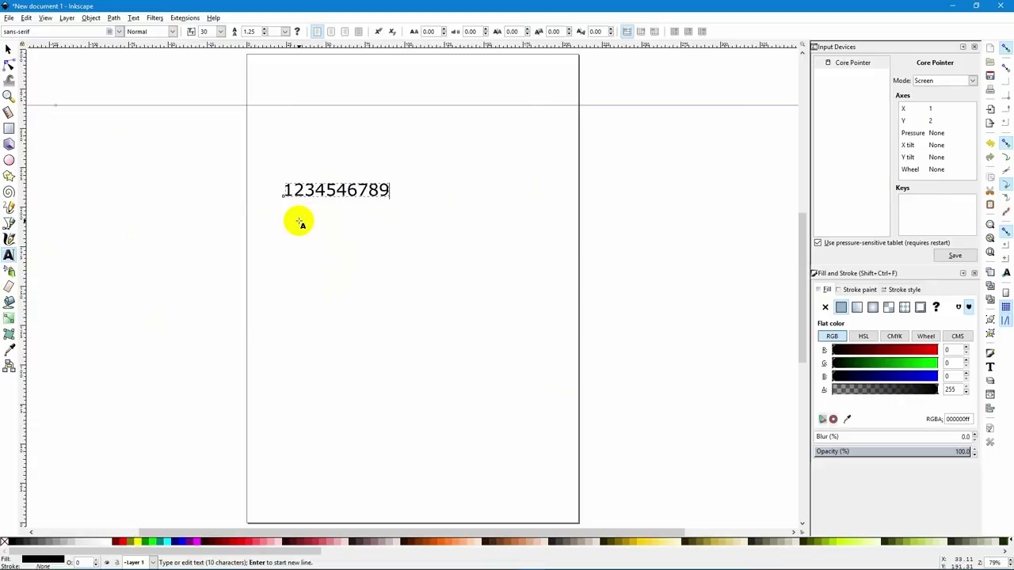
Select the number text and spray clones of it in a wavy band across the page with the Spray tool at width 15.
click(9, 49)
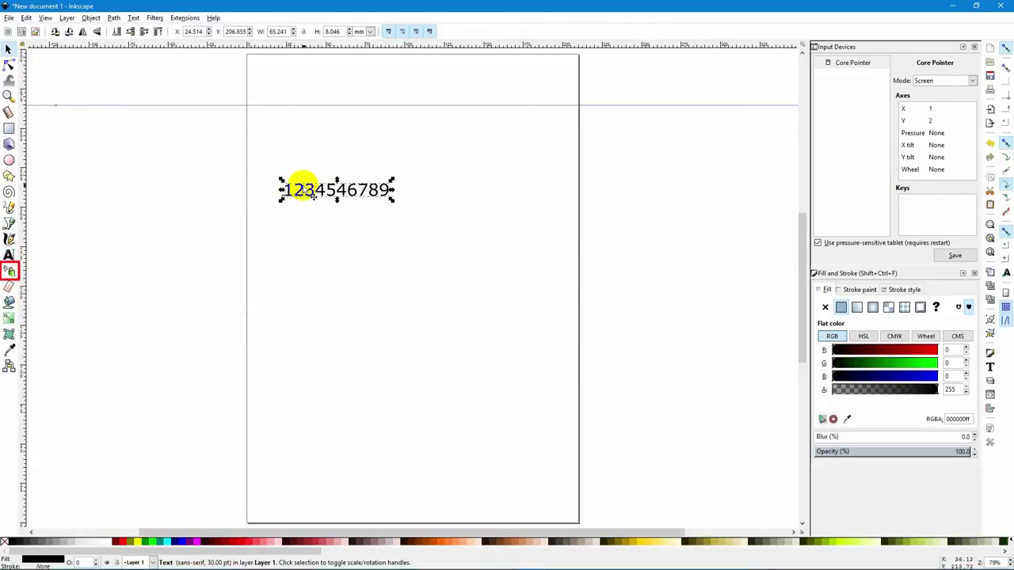
click(11, 272)
mouse_move(278, 276)
mouse_down()
mouse_move(372, 266)
mouse_move(406, 334)
mouse_move(398, 377)
mouse_move(461, 404)
mouse_move(505, 372)
mouse_move(548, 295)
mouse_move(590, 259)
mouse_move(658, 332)
mouse_move(678, 374)
mouse_move(673, 349)
mouse_up()
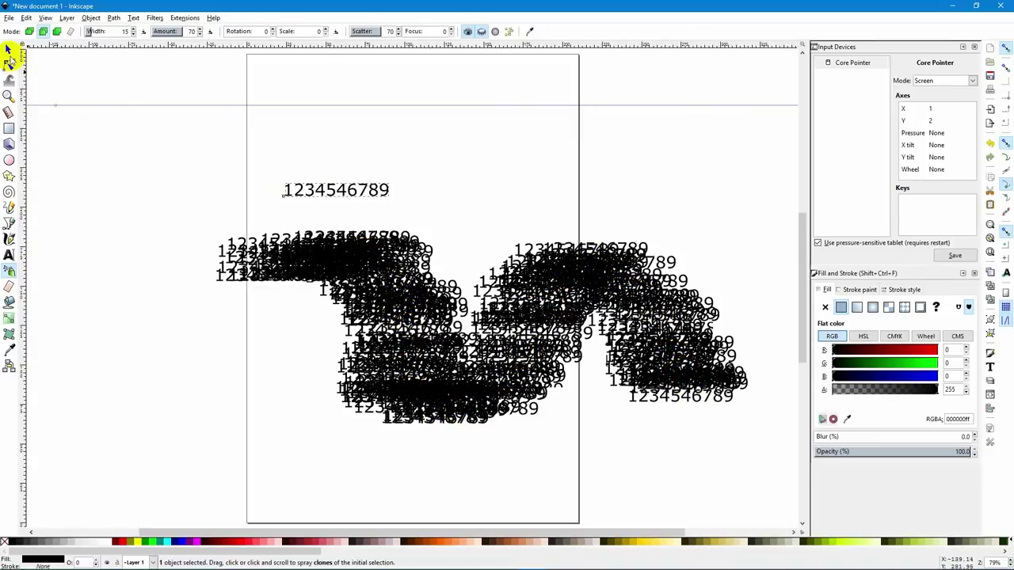
Delete the original number text above the sprayed clones.
click(9, 50)
mouse_move(138, 130)
mouse_down()
mouse_move(665, 464)
mouse_move(752, 493)
mouse_move(704, 475)
mouse_up()
key(Delete)
Erase a diagonal strip down through the sprayed number clones with the Eraser tool.
click(8, 287)
mouse_move(216, 191)
mouse_down()
mouse_move(409, 351)
mouse_move(557, 449)
mouse_up()
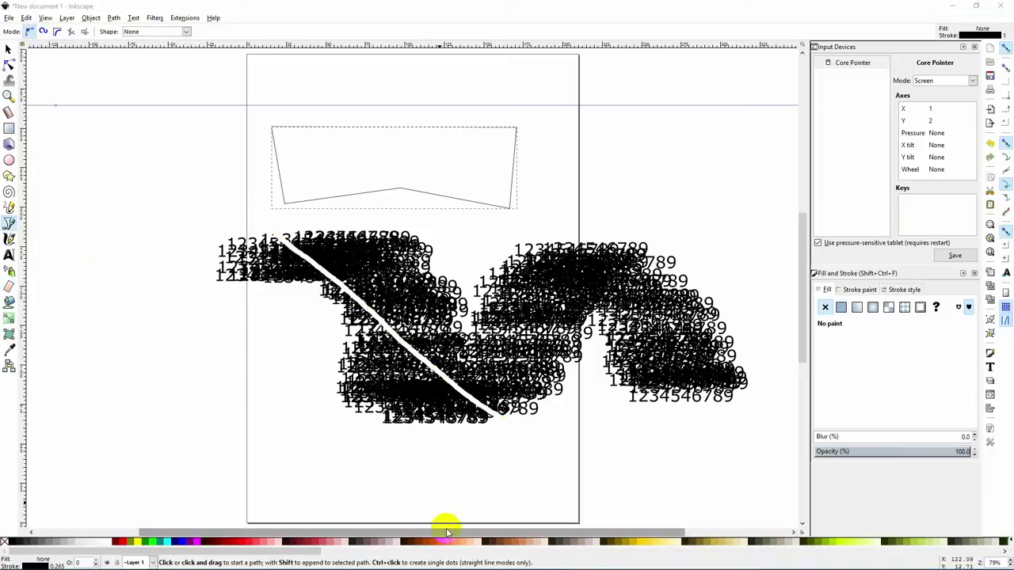
click(495, 396)
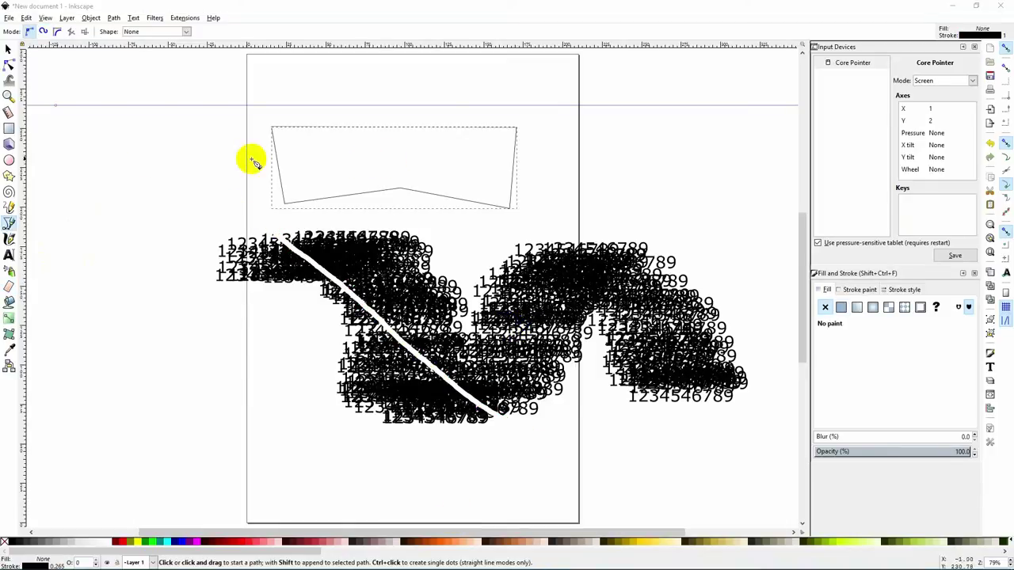
Fill the outlined shape above the sprayed numbers with magenta using the Paint Bucket, and recolor the fill light pink (f4d7d7).
click(8, 301)
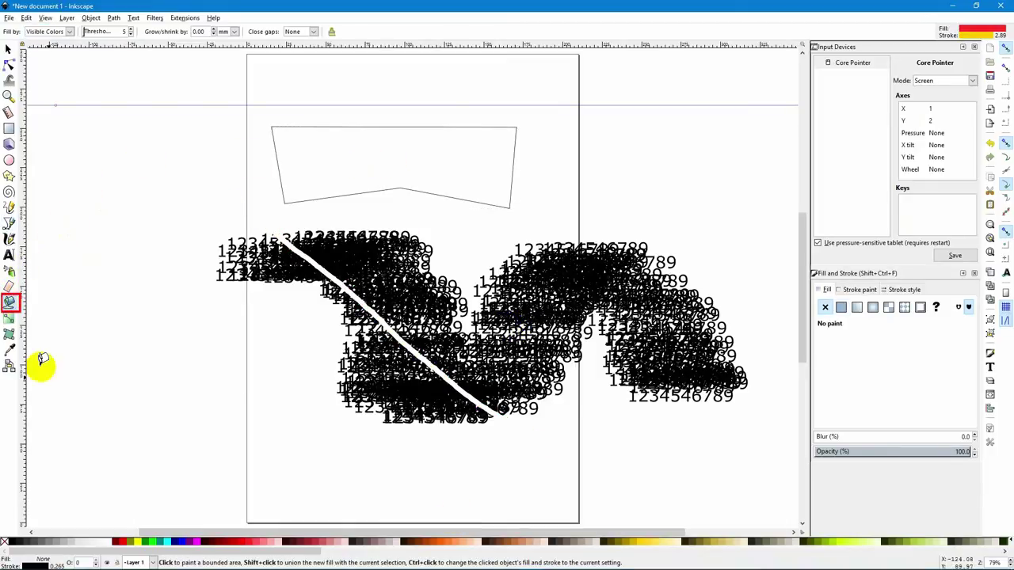
click(195, 543)
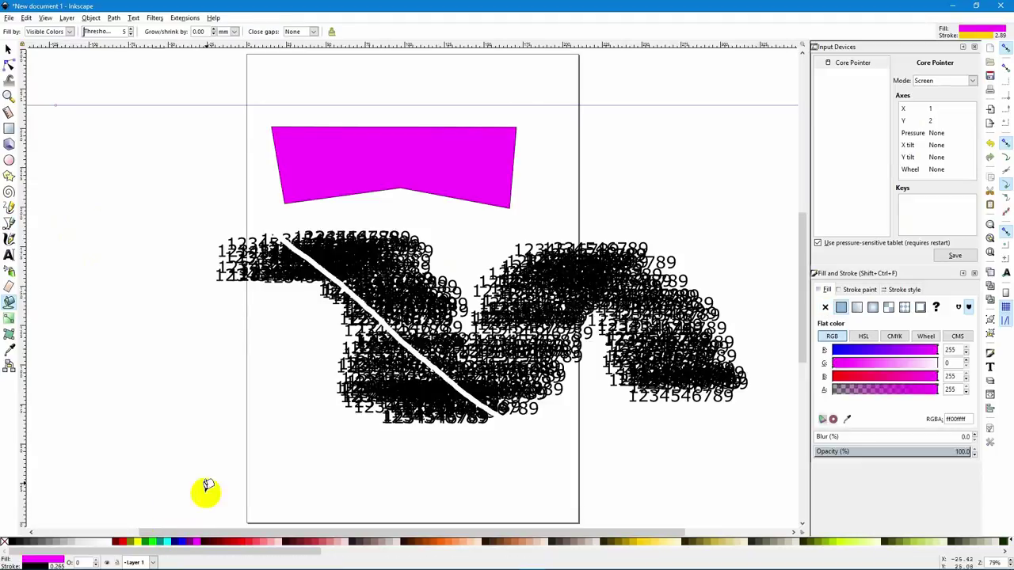
click(327, 170)
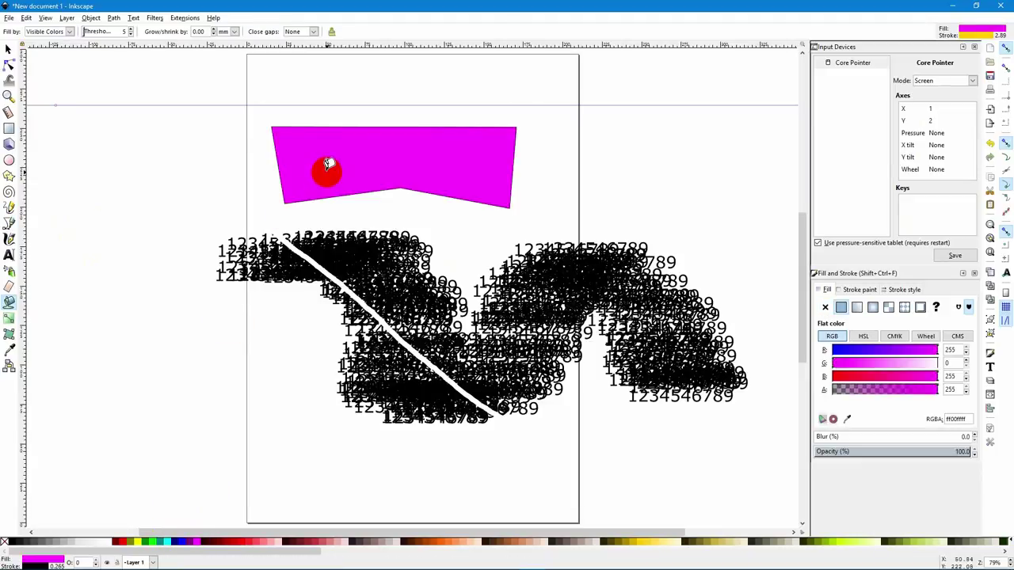
click(345, 543)
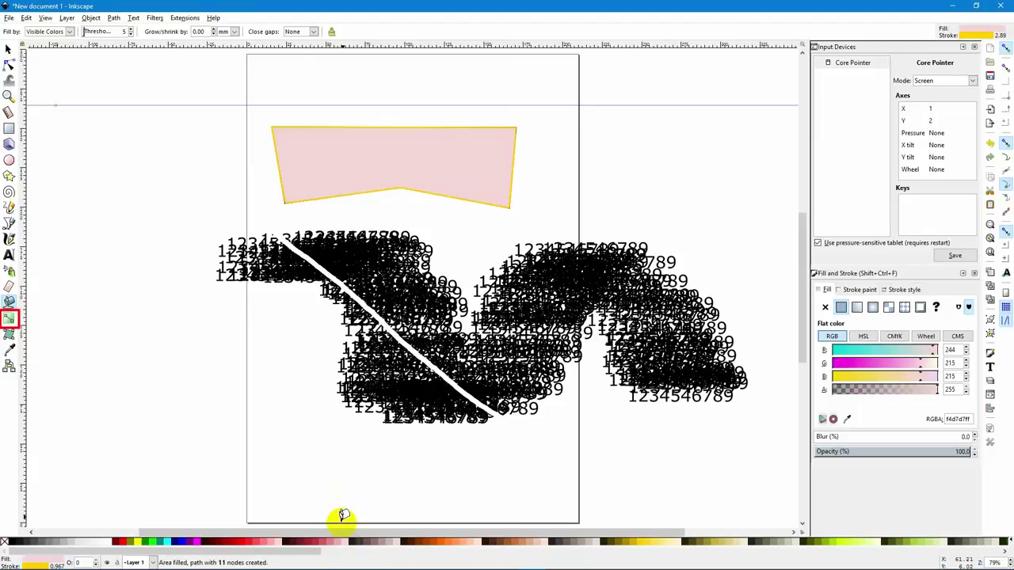
Create a linear gradient running nearly horizontally across the pink shape with the Gradient tool.
click(9, 319)
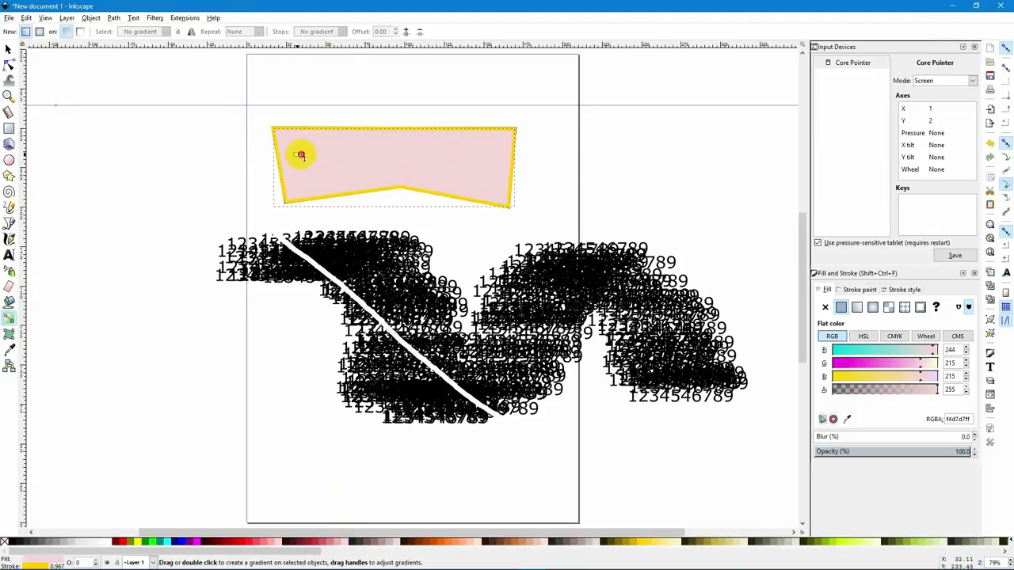
drag(296, 155, 474, 162)
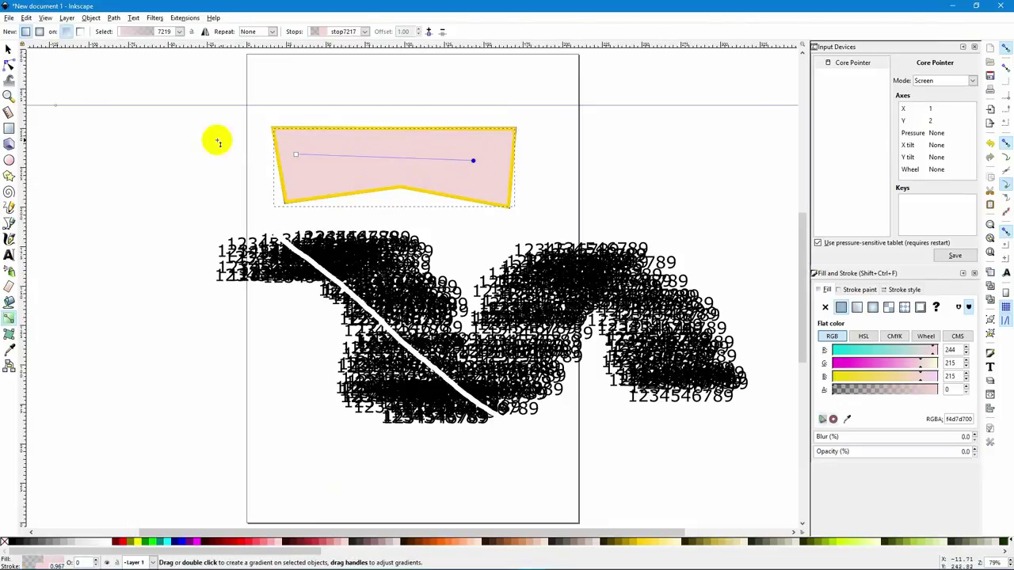
Apply a mesh gradient with 2 rows and 2 columns to the pink shape and color its center node light yellow (ffeeaa).
click(10, 334)
double_click(458, 168)
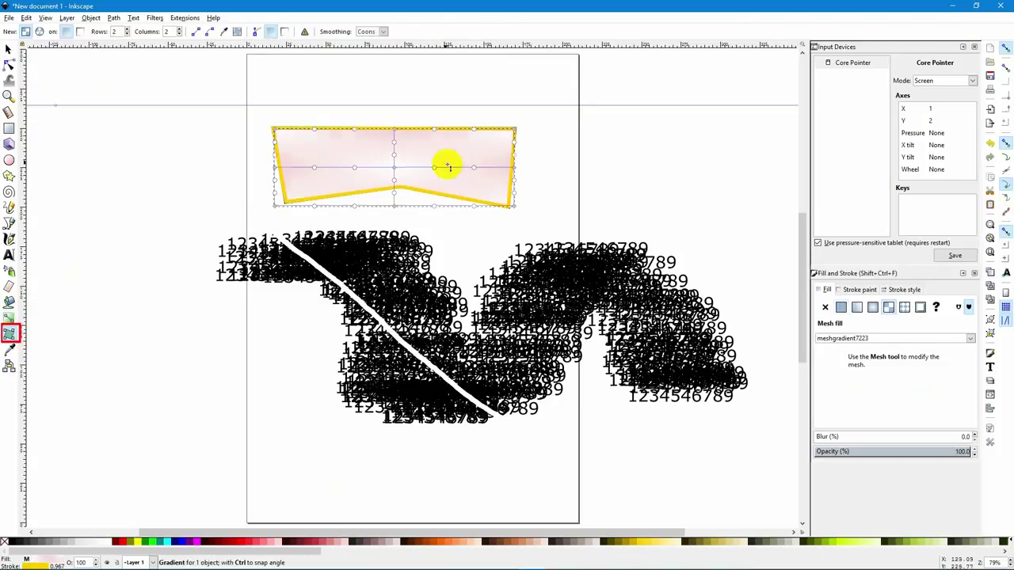
click(394, 167)
click(671, 547)
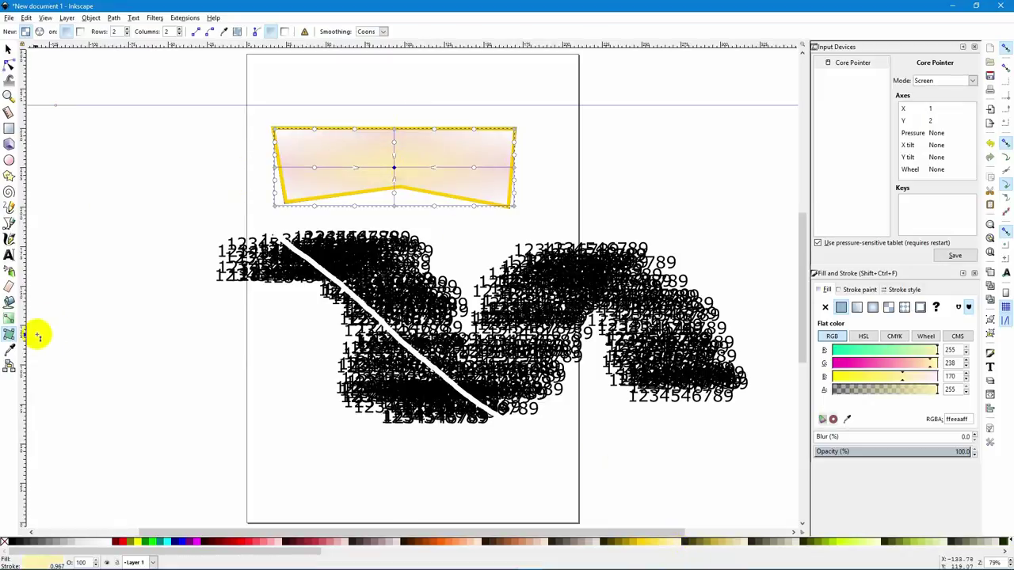
Recolor the mesh's center node with black sampled from the sprayed numbers using the Dropper, and select the mesh's upper-right corner node.
click(9, 349)
drag(351, 242, 357, 252)
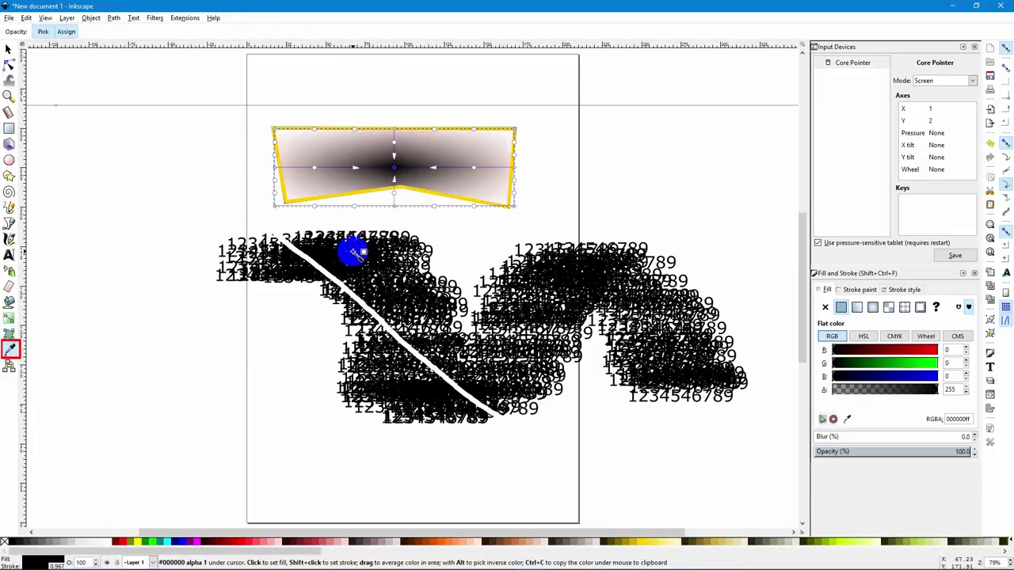
click(516, 132)
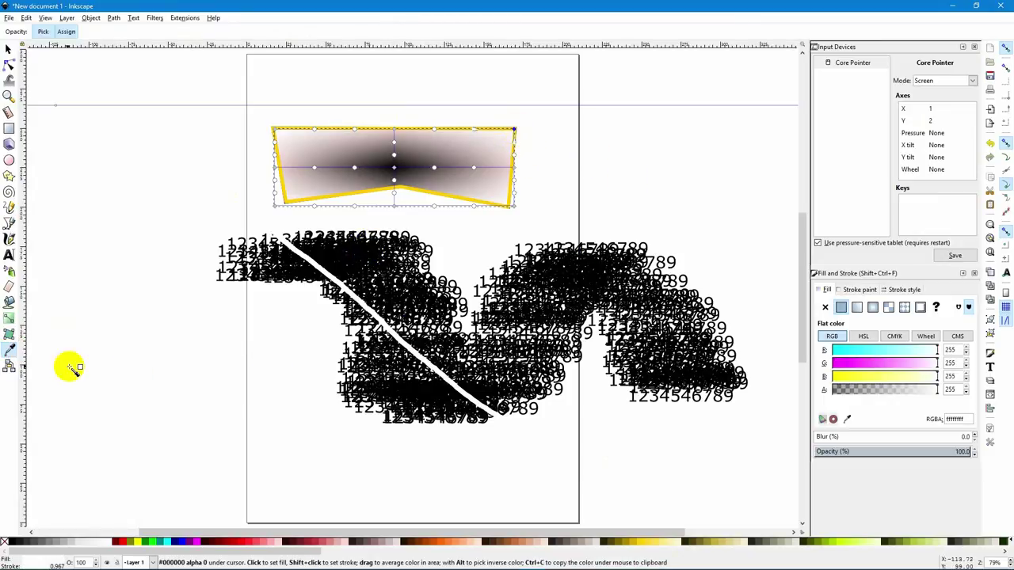
Draw a vertical connector and two angled connectors meeting at one point in the empty area beside the page's left edge.
click(9, 367)
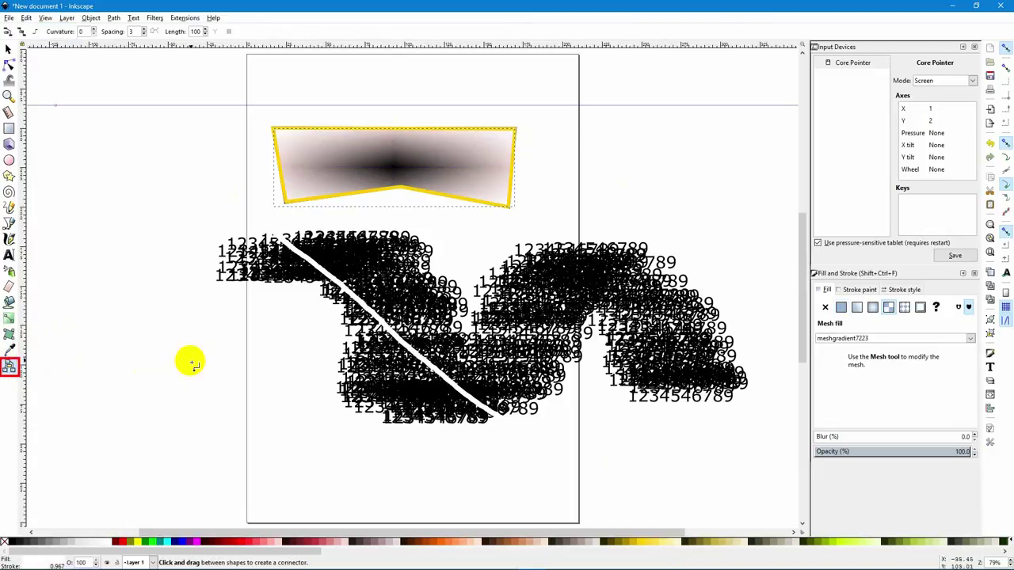
drag(151, 365, 151, 186)
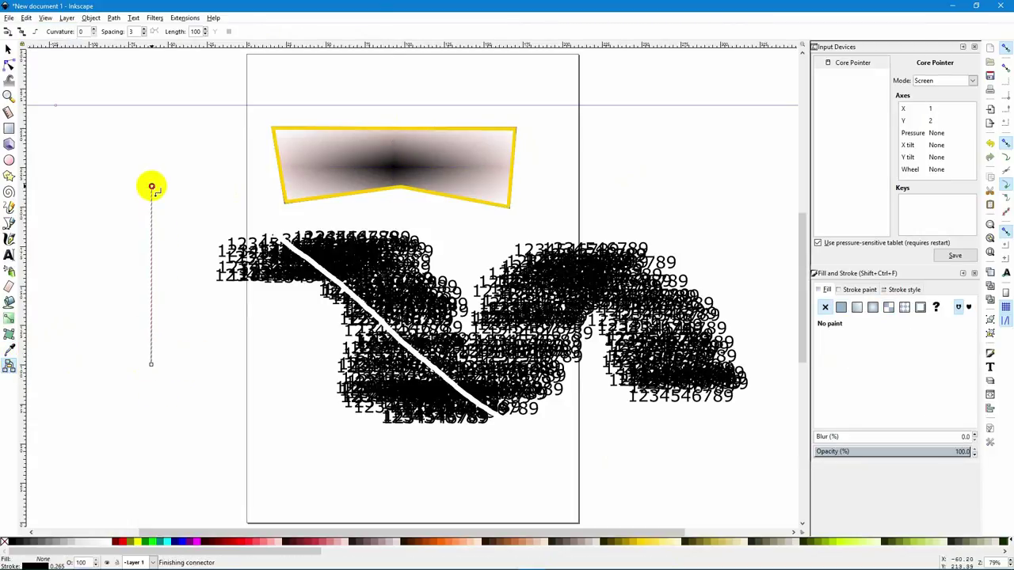
mouse_move(117, 371)
mouse_down()
mouse_move(210, 369)
mouse_move(211, 464)
mouse_move(212, 336)
mouse_move(114, 303)
mouse_up()
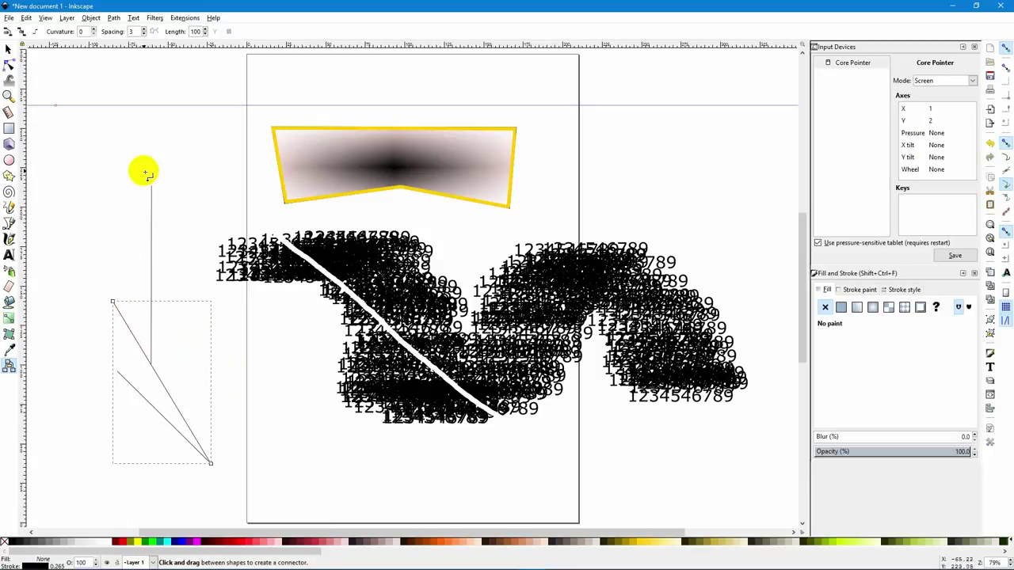